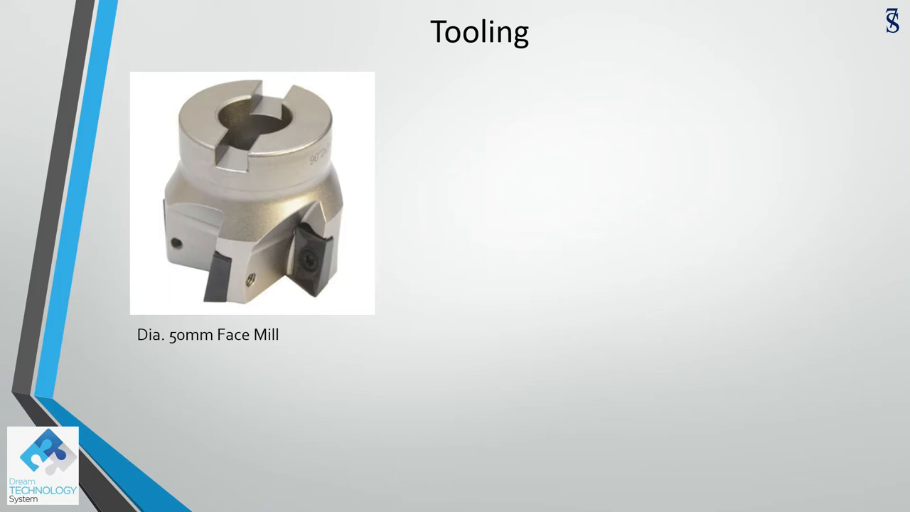
key(Right)
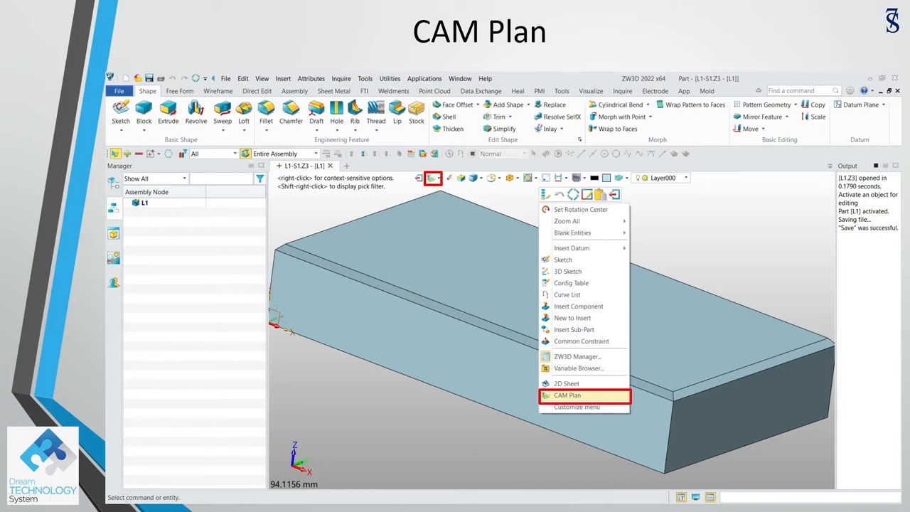
key(Right)
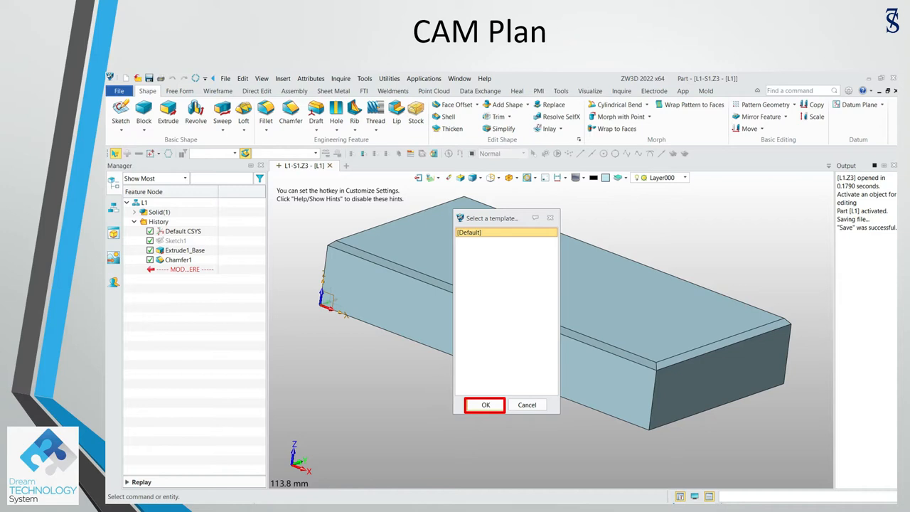
key(Right)
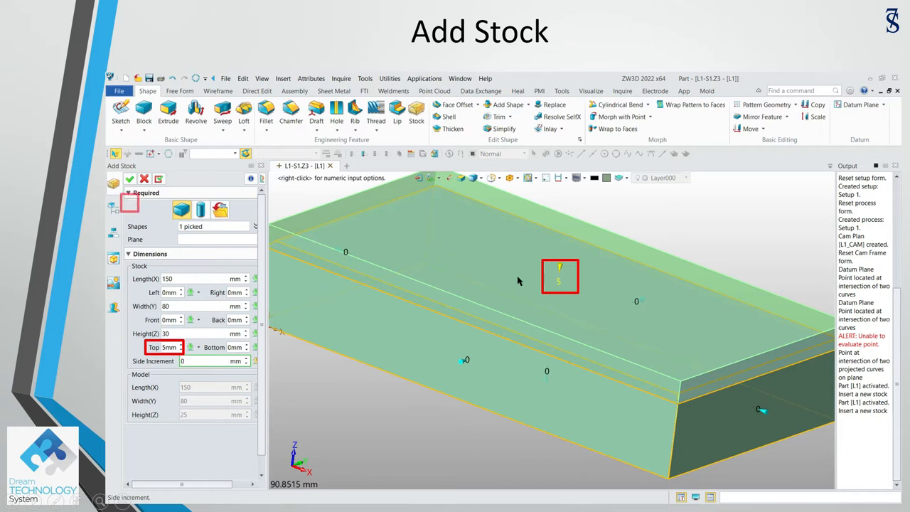
click(130, 178)
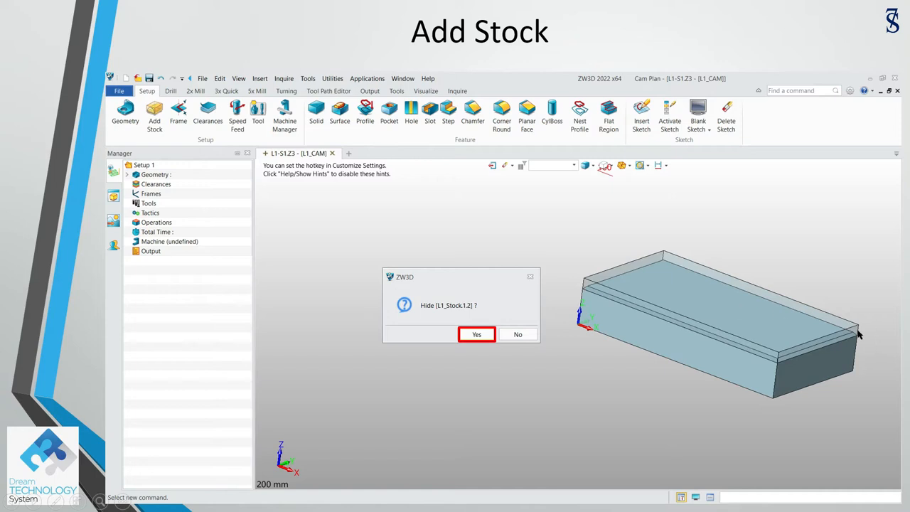
click(495, 338)
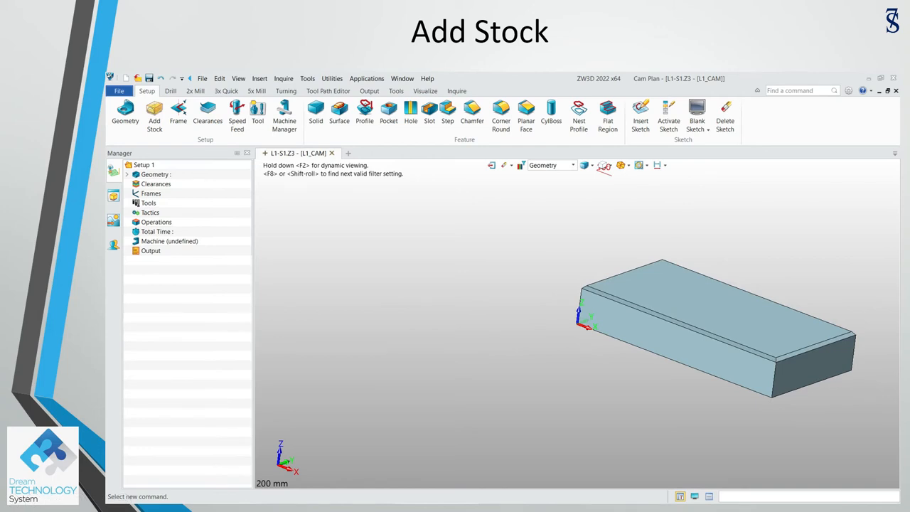
click(569, 261)
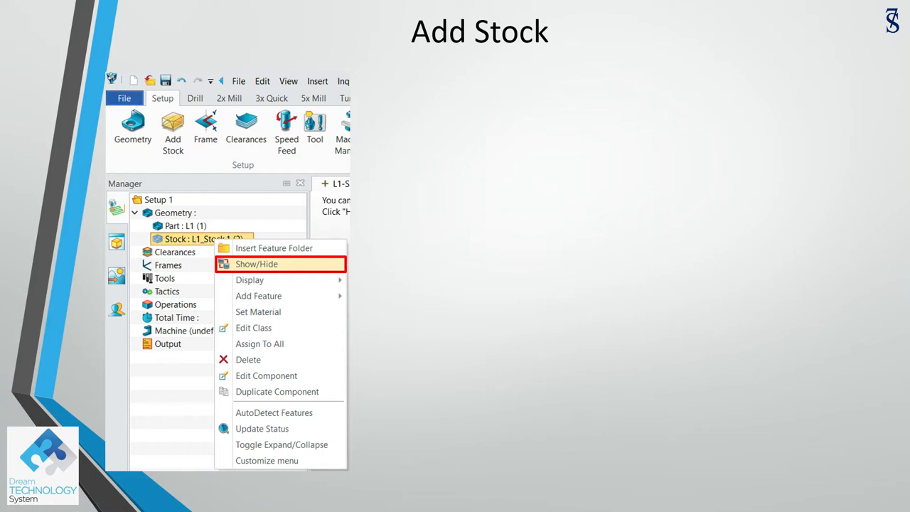
key(Right)
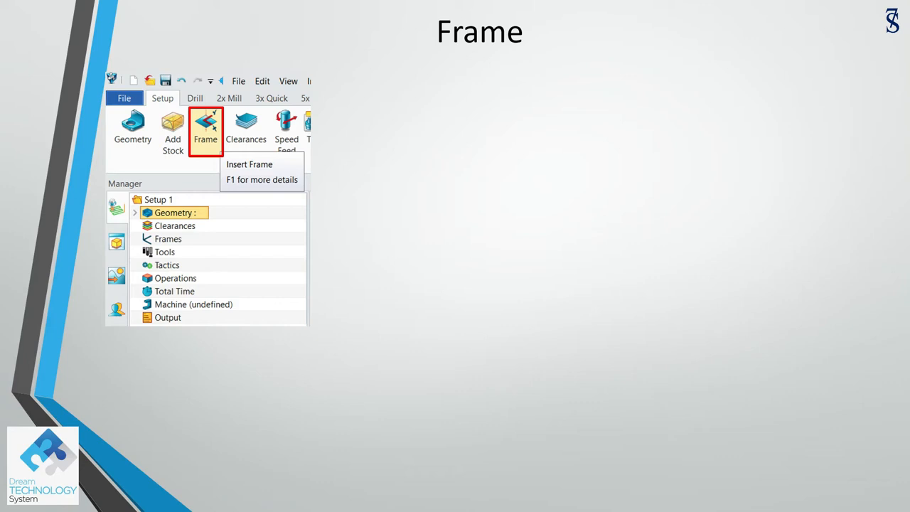
key(Right)
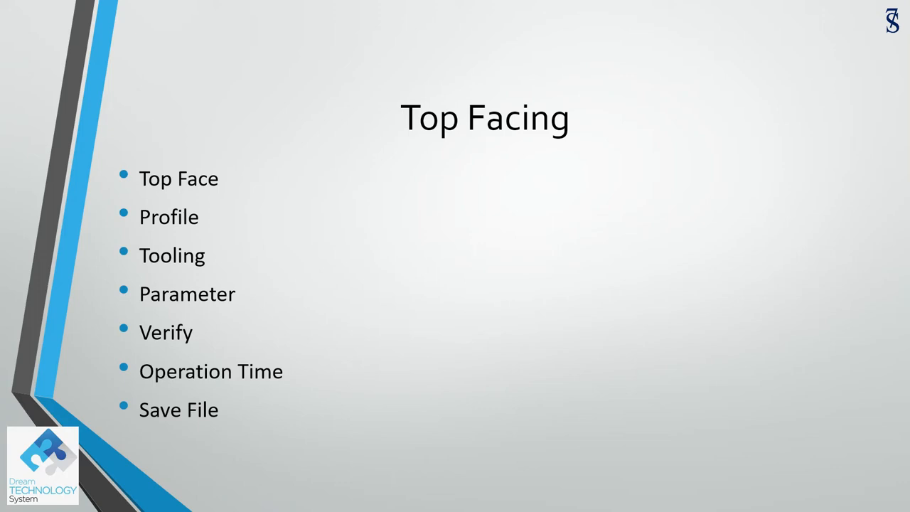
key(Right)
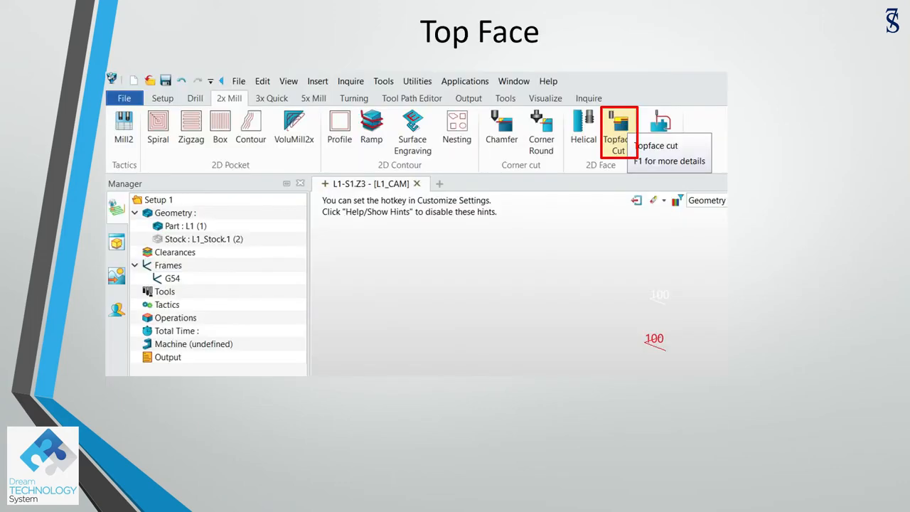
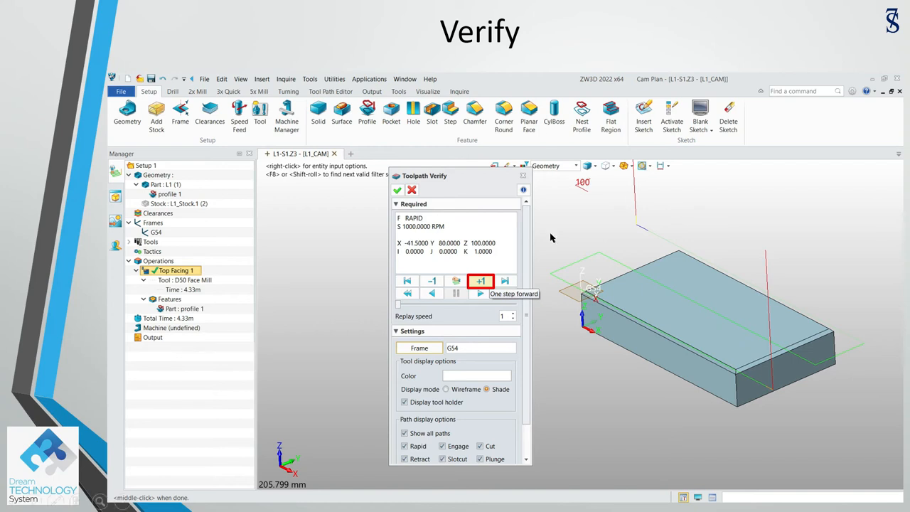
click(471, 252)
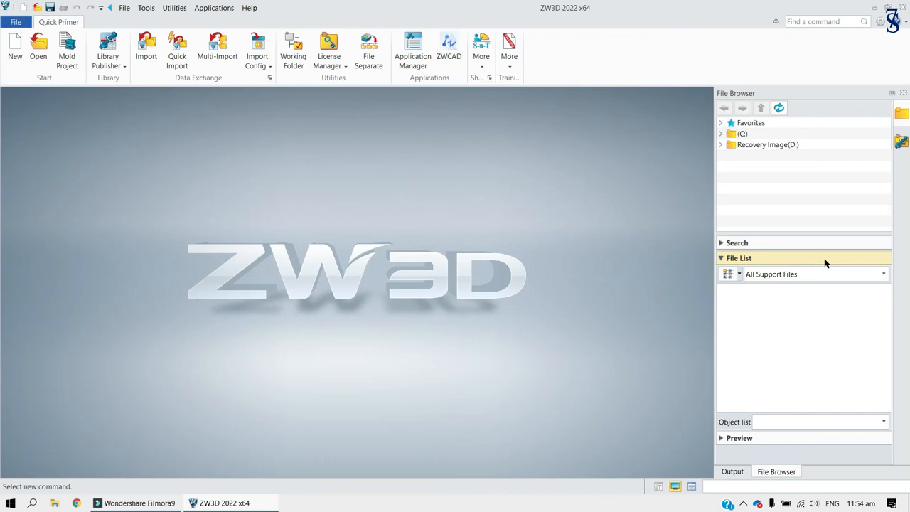
- Open the part file L1.Z3
click(39, 53)
click(258, 159)
click(782, 431)
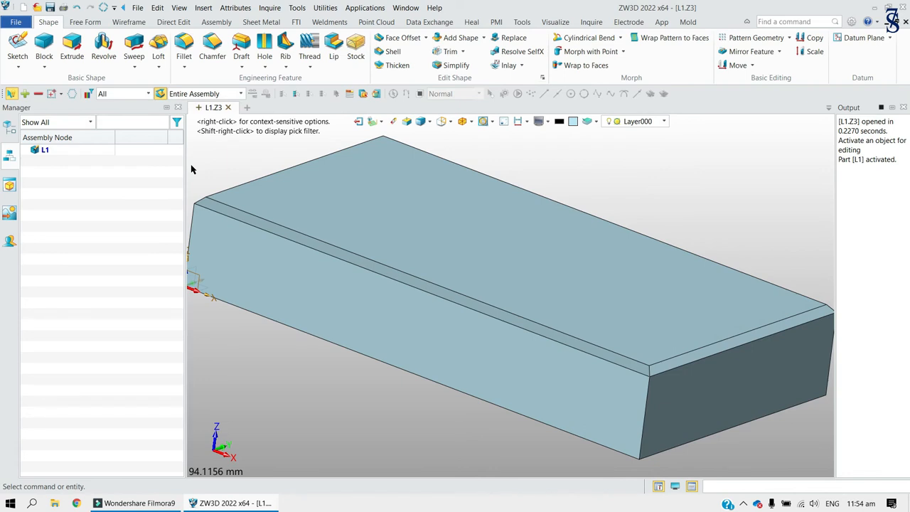
- Save a copy of the part file in the ZW3D folder under the name L1-S1
click(16, 23)
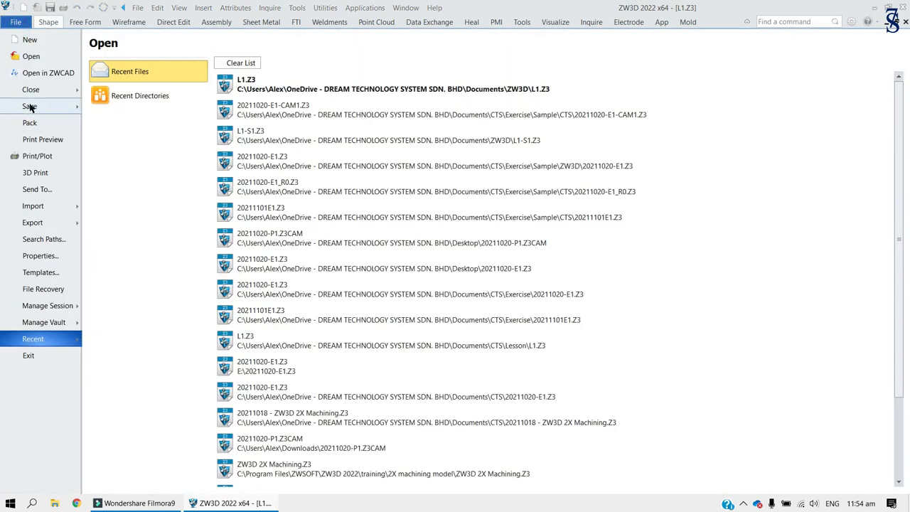
mouse_move(30, 107)
click(126, 81)
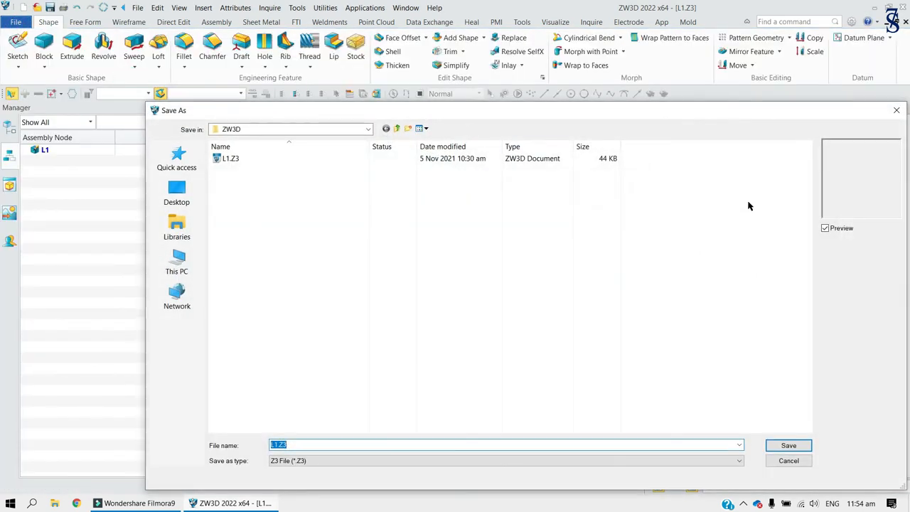
click(297, 445)
key(BackSpace)
key(BackSpace)
key(BackSpace)
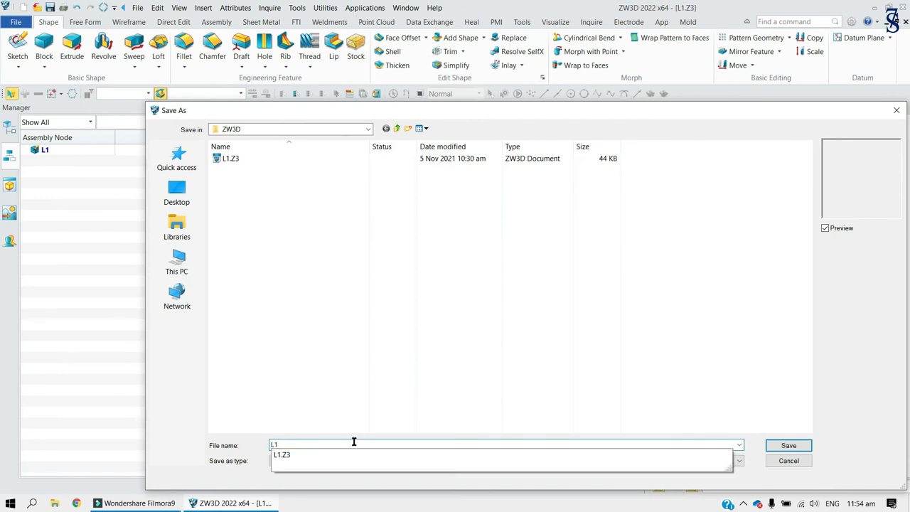
text(-S1)
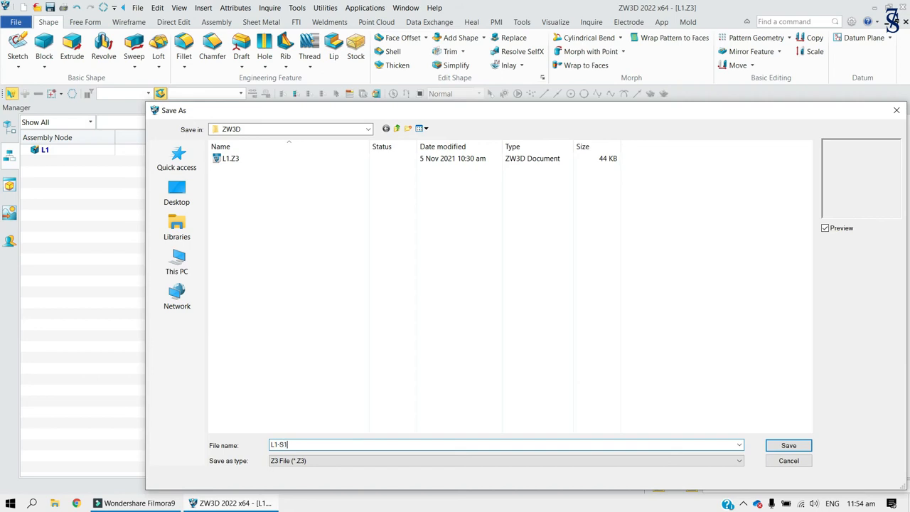
click(786, 445)
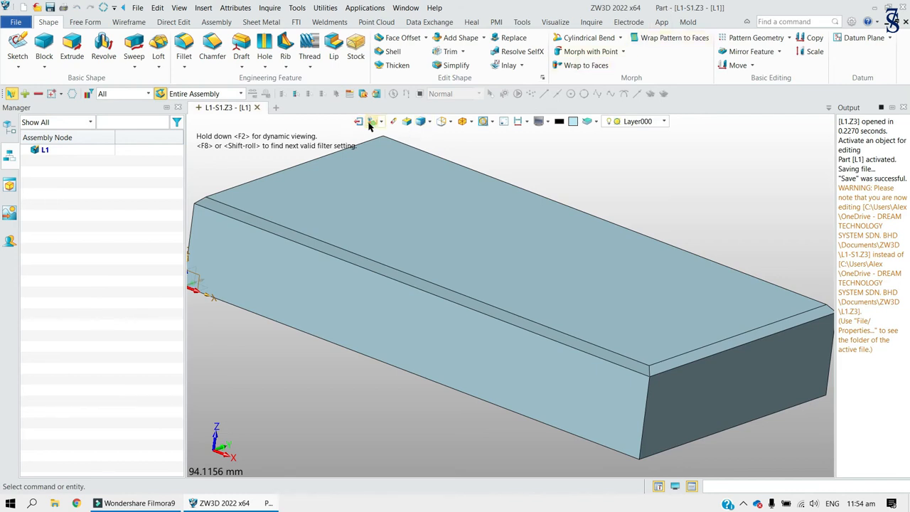
- Create a CAM plan for the L1 part using the default template
right_click(607, 162)
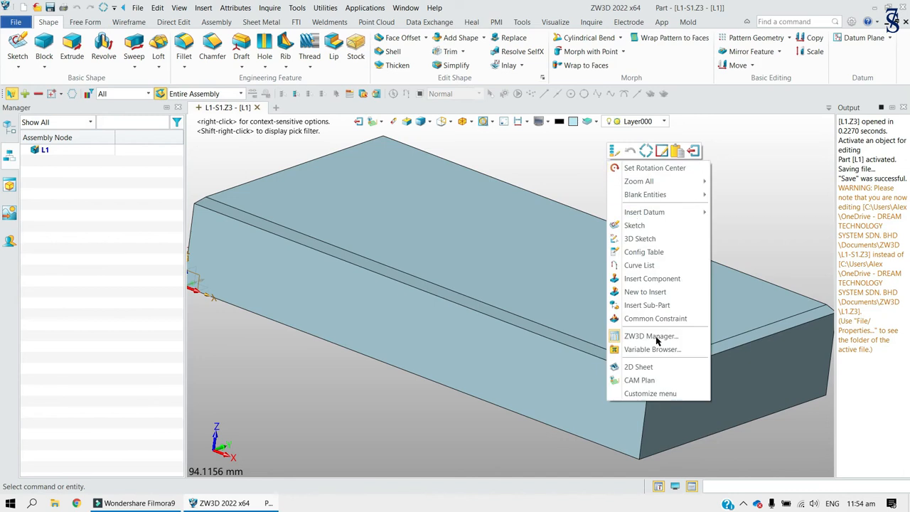
click(644, 380)
click(451, 385)
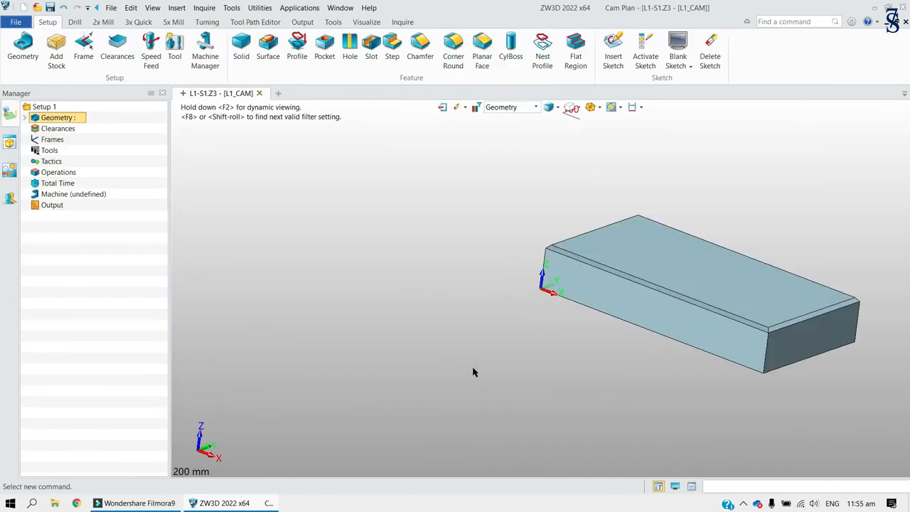
- Add a block stock around the part with a 5 mm top allowance, and hide it in the CAM plan
click(56, 61)
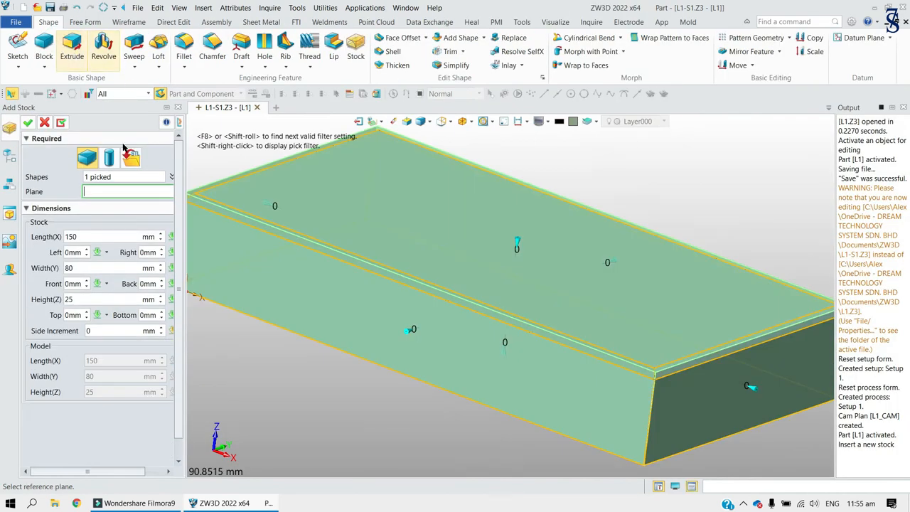
click(86, 312)
click(86, 313)
click(86, 312)
click(86, 313)
click(86, 312)
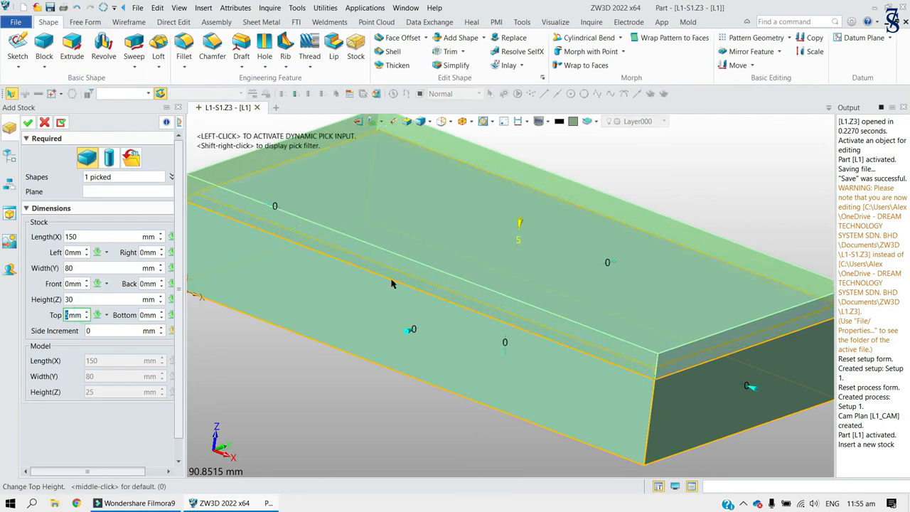
click(27, 125)
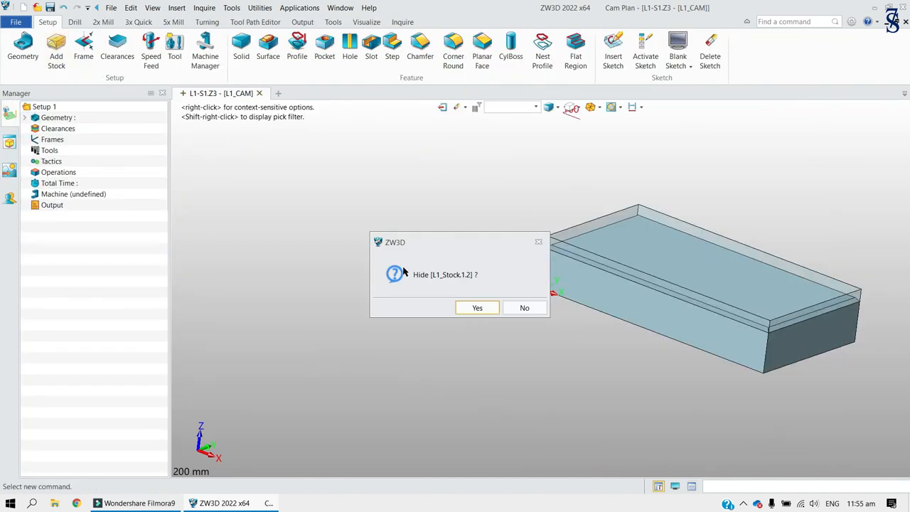
click(473, 310)
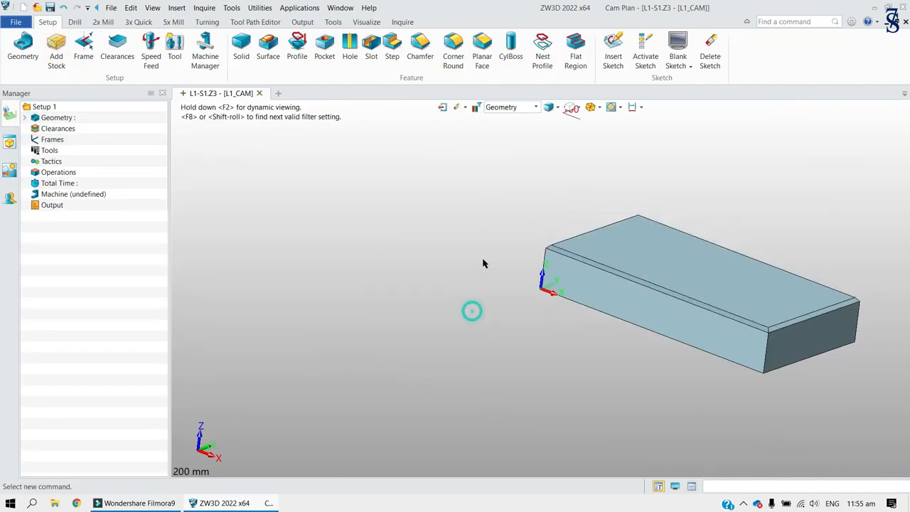
- Expand the setup's geometry, show the L1_Stock.1 stock and hide it again
click(25, 118)
right_click(80, 142)
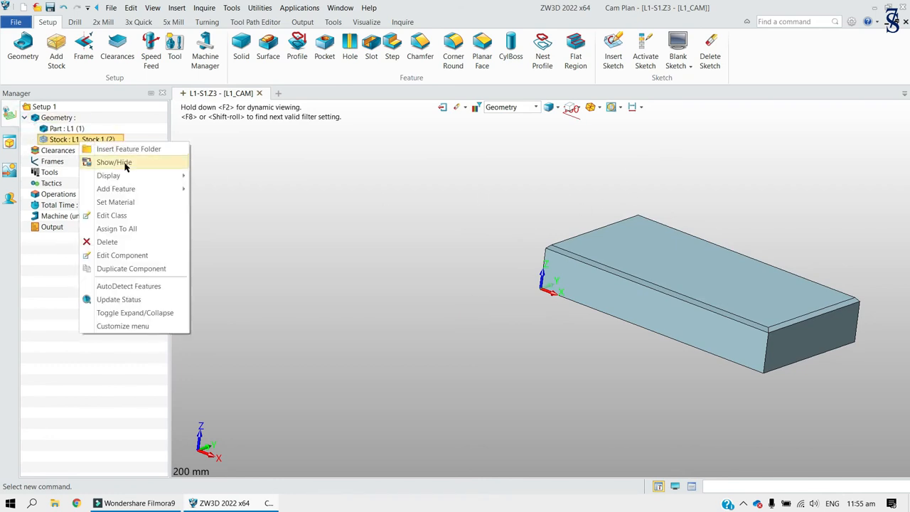
click(143, 169)
right_click(116, 140)
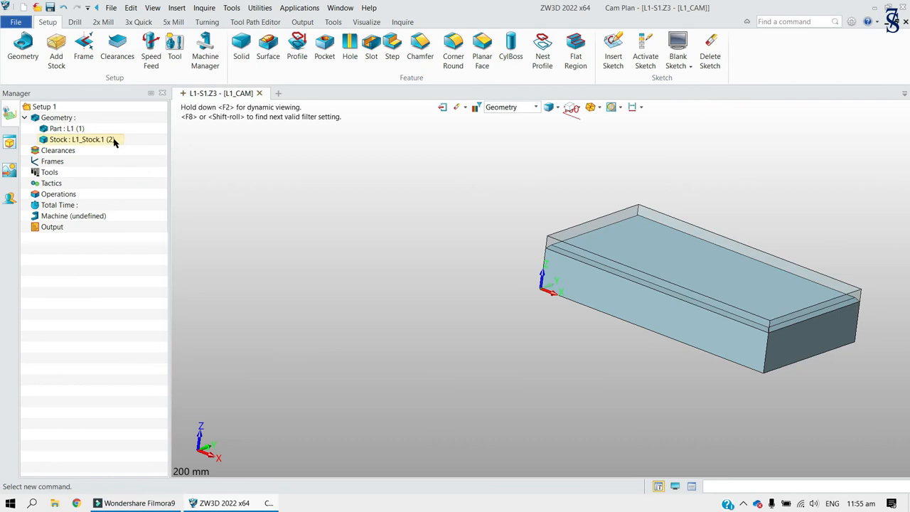
click(168, 161)
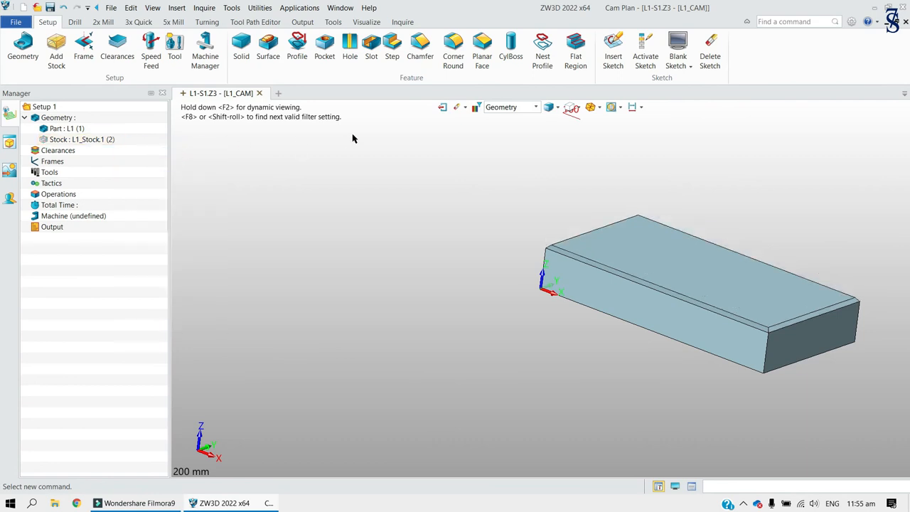
- Insert a new machining frame in Setup 1 and name it G54
click(83, 48)
drag(131, 126, 365, 157)
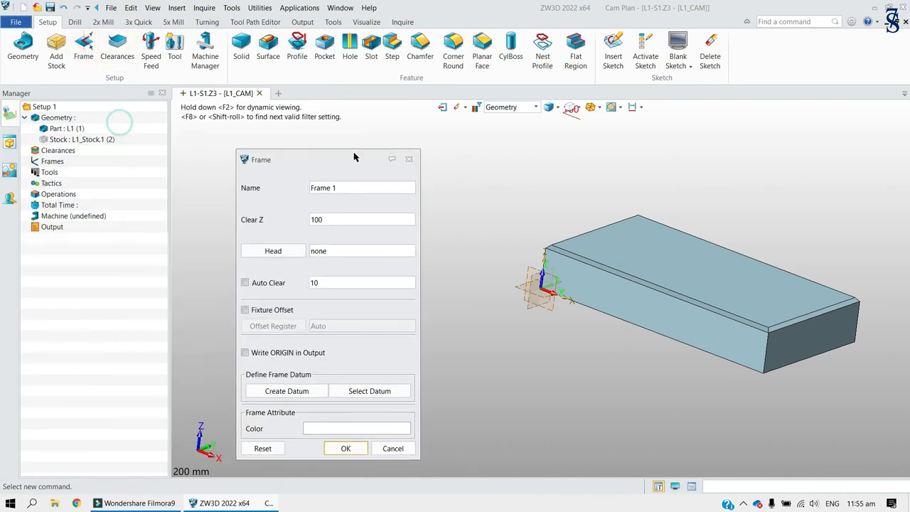
drag(350, 186, 249, 181)
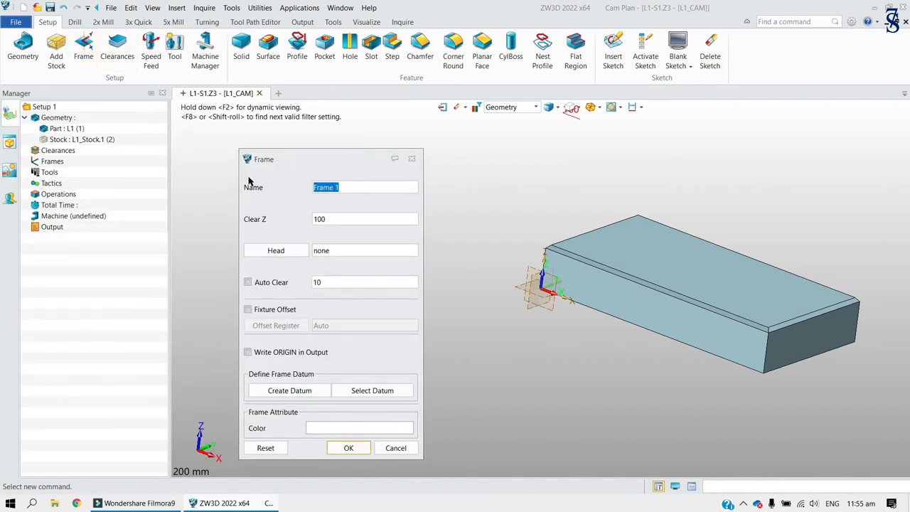
text(654)
- Create the G54 frame's datum from the default XY plane with a 25 mm offset, and accept the frame
click(321, 396)
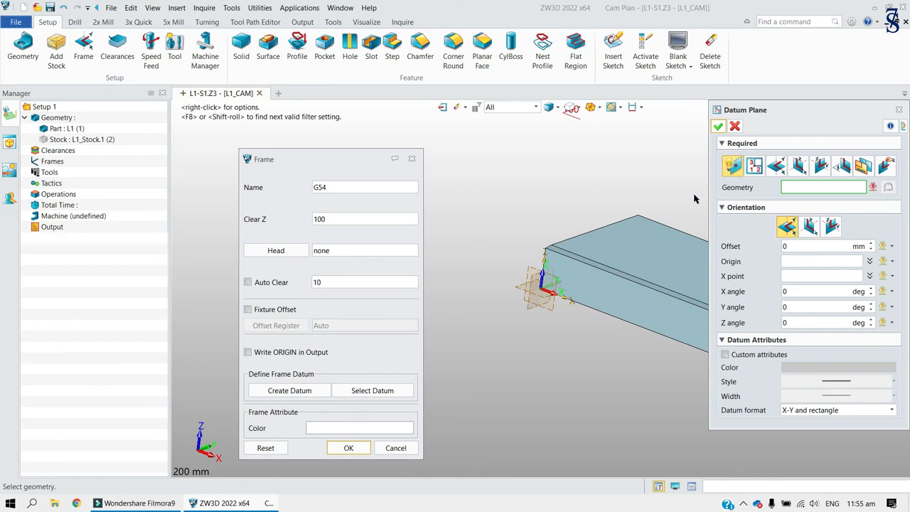
click(541, 288)
click(542, 291)
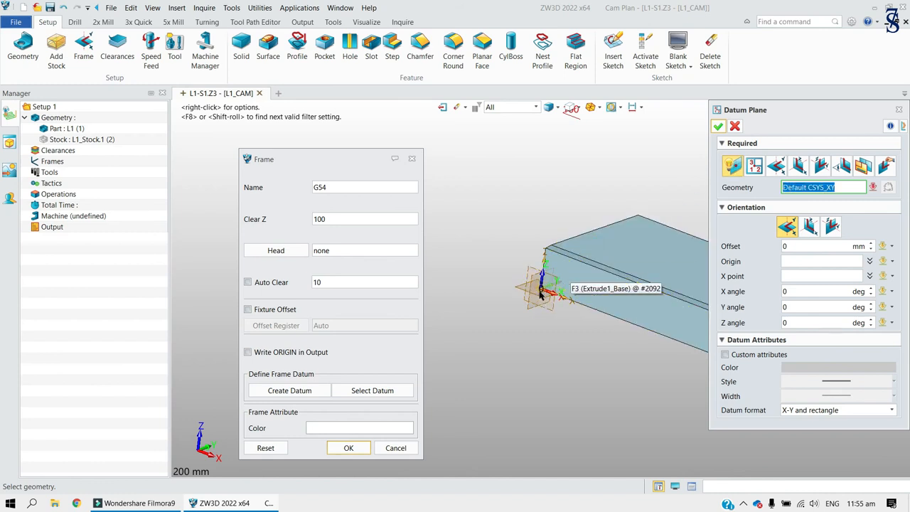
middle_click(541, 293)
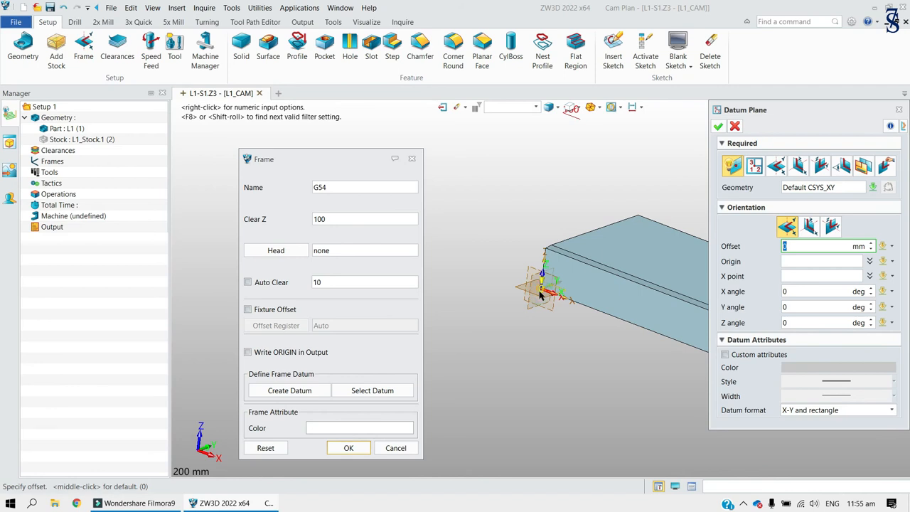
text(25)
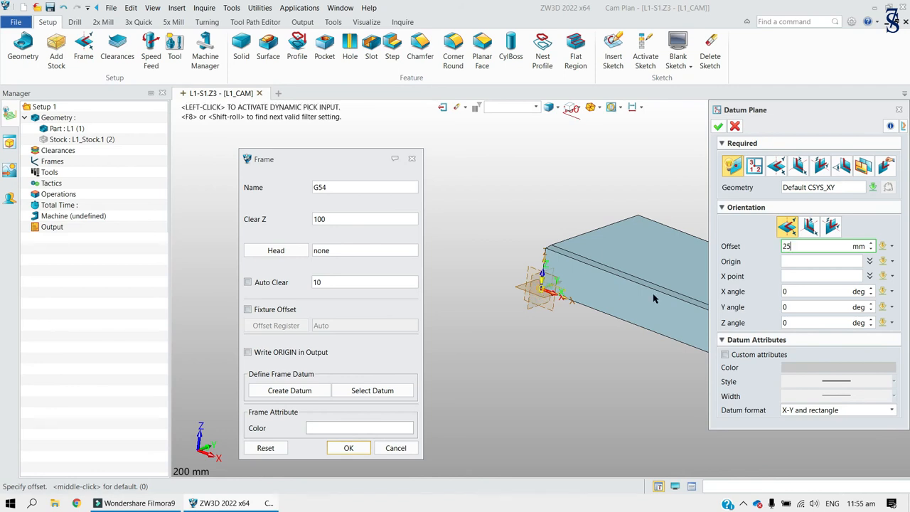
click(718, 126)
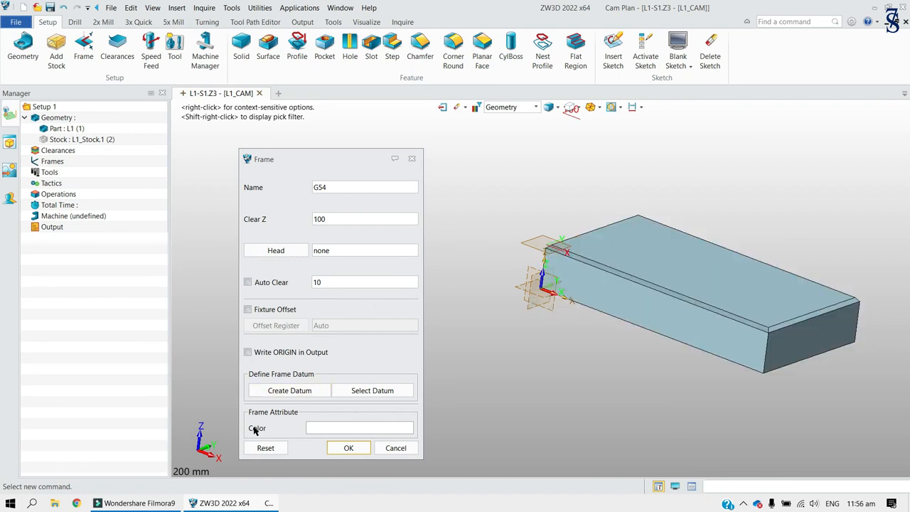
click(352, 450)
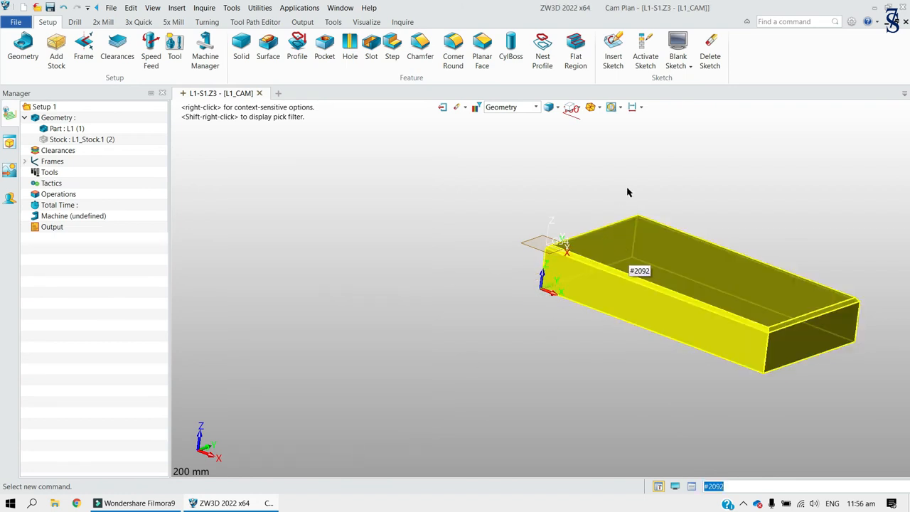
scroll(475, 207, up, 1)
scroll(475, 207, up, 5)
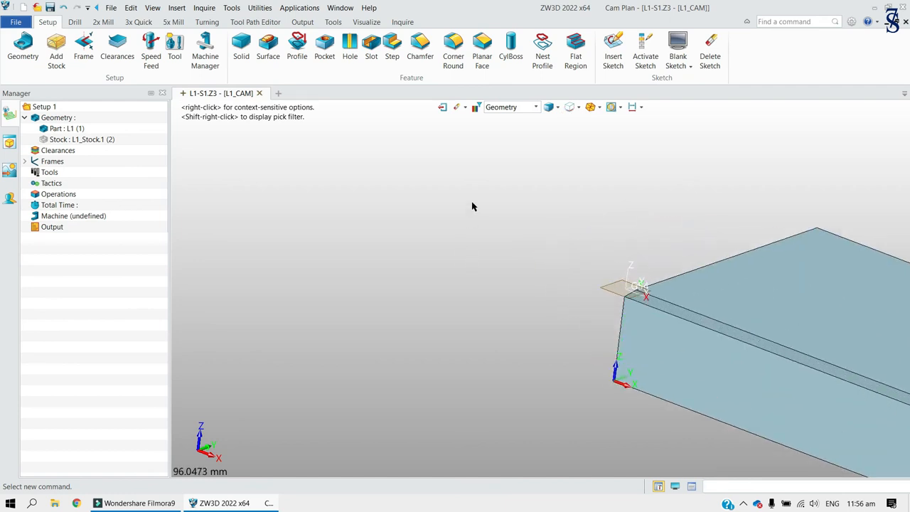
- Start a Topface Cut operation and choose to create a new profile feature for it
scroll(467, 195, down, 8)
scroll(480, 187, down, 2)
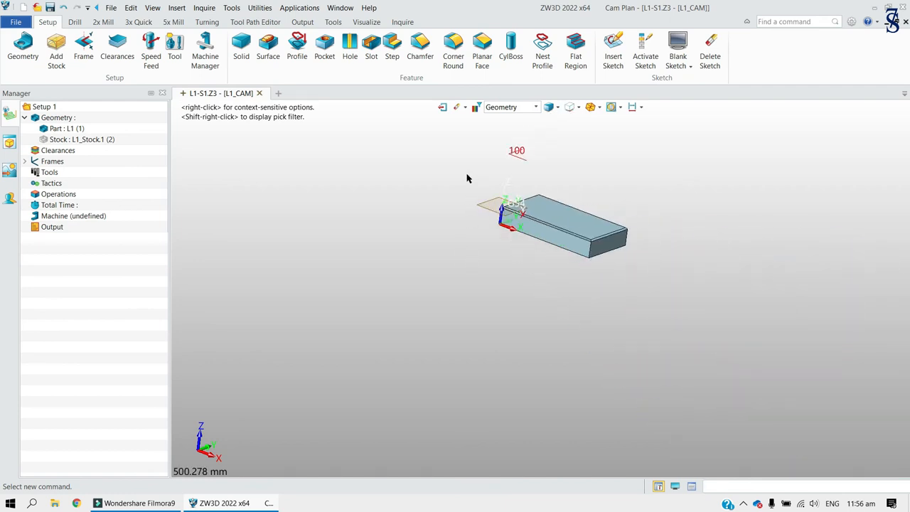
right_click(723, 276)
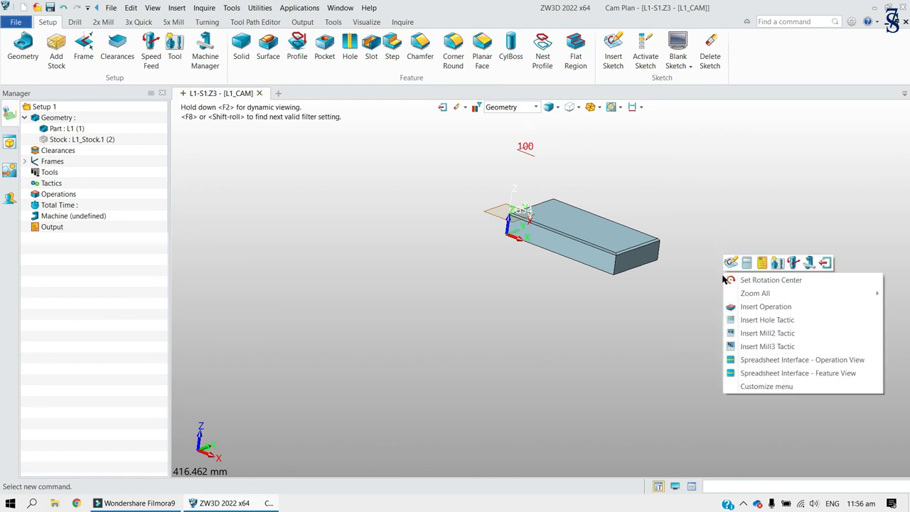
mouse_move(746, 294)
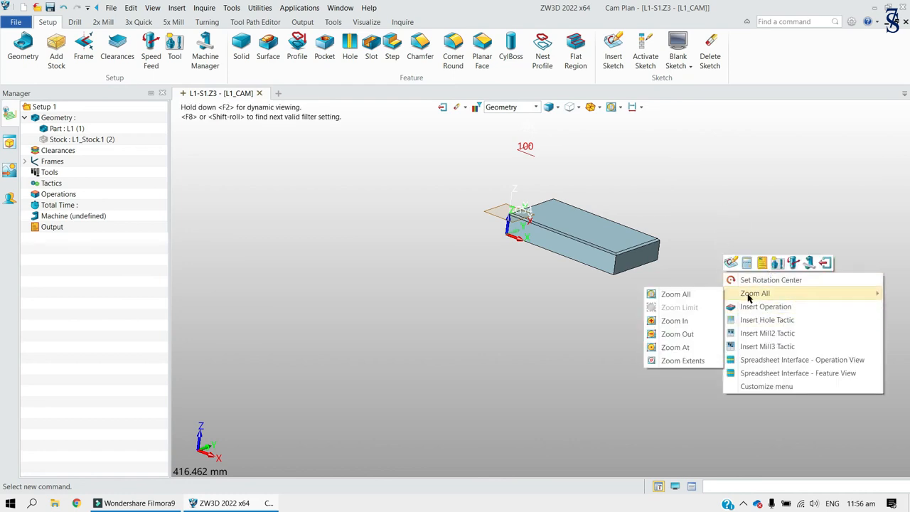
click(671, 293)
scroll(551, 187, down, 3)
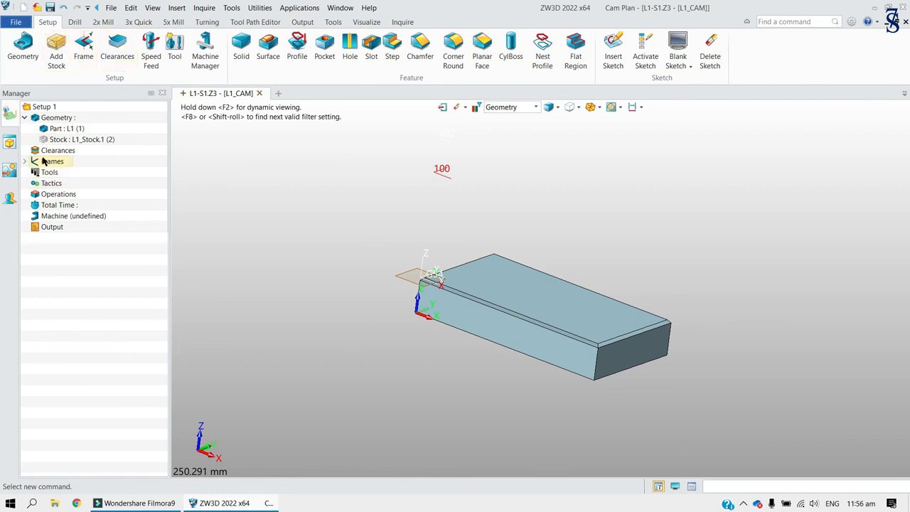
click(103, 22)
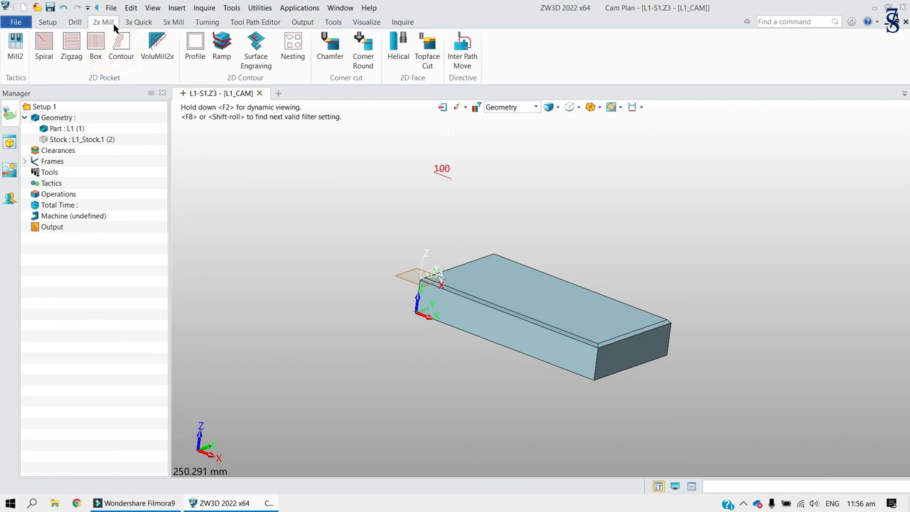
click(438, 60)
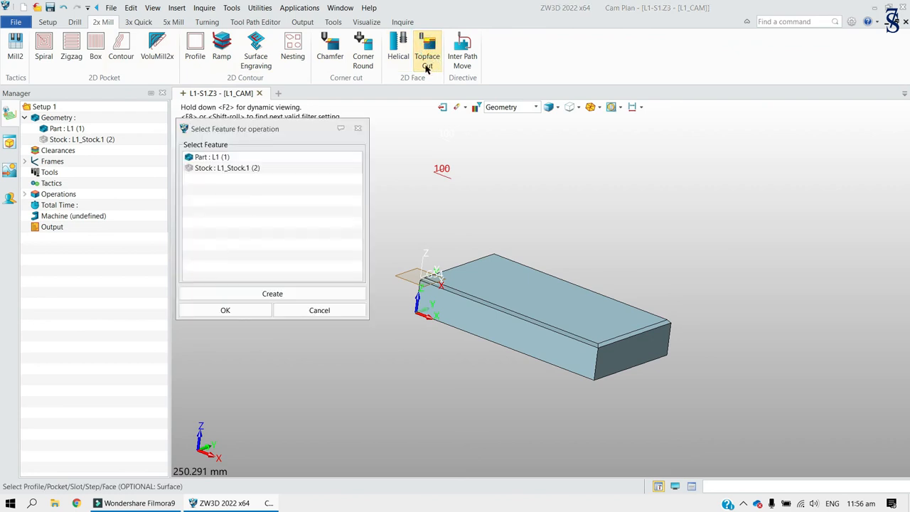
click(285, 298)
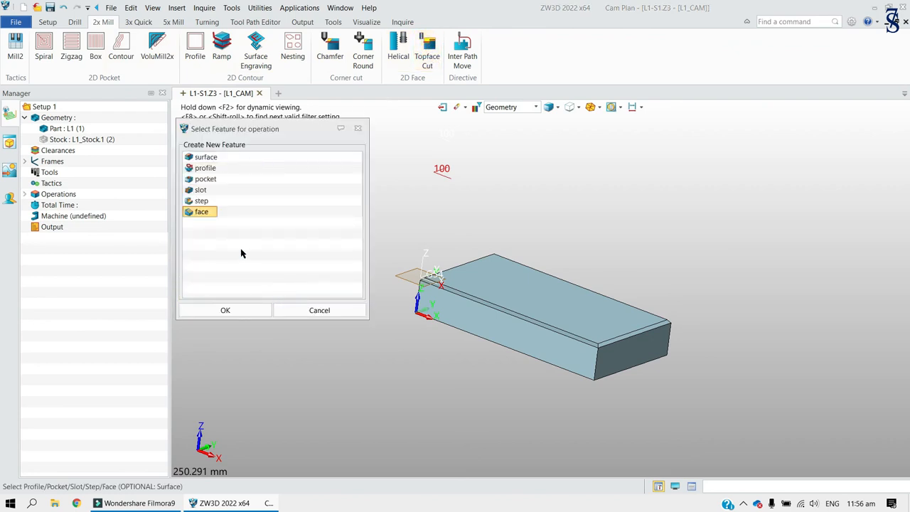
click(208, 169)
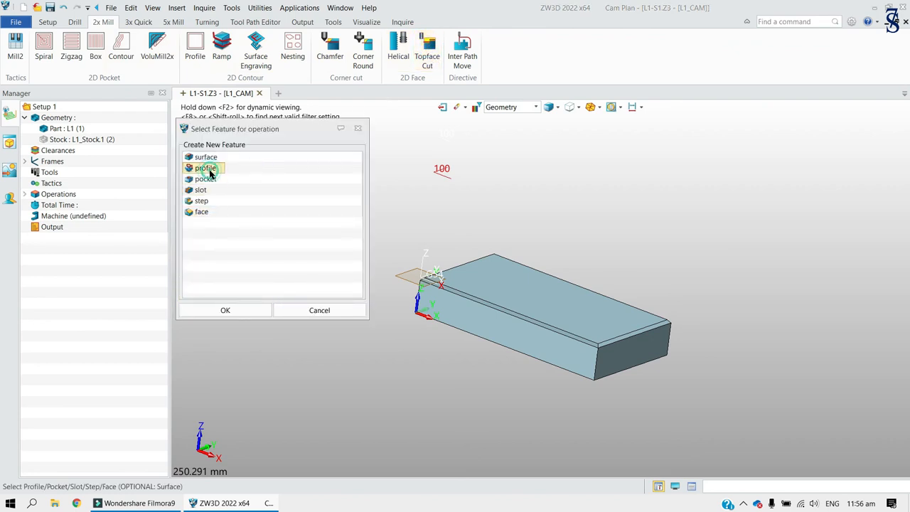
click(236, 310)
- Select the four edges of the part's bottom face as the profile and accept the profile feature's default attributes
middle_drag(346, 283, 354, 216)
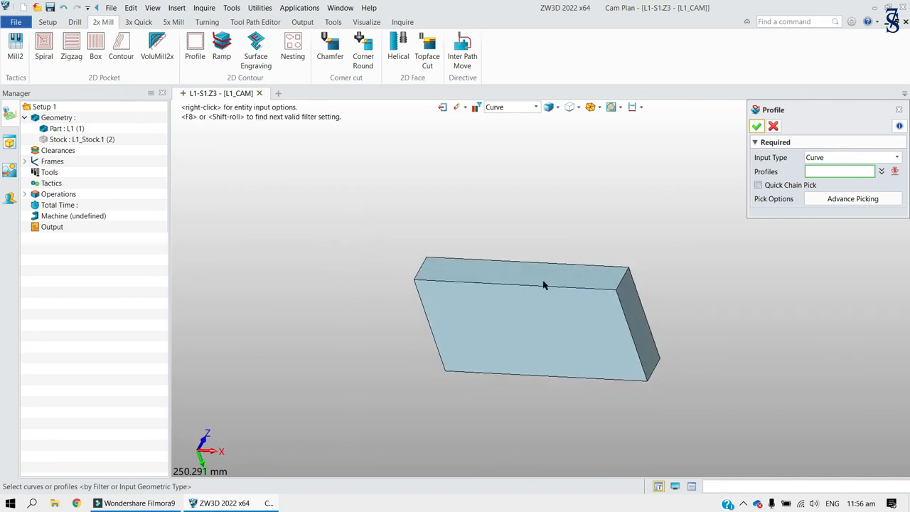
click(522, 286)
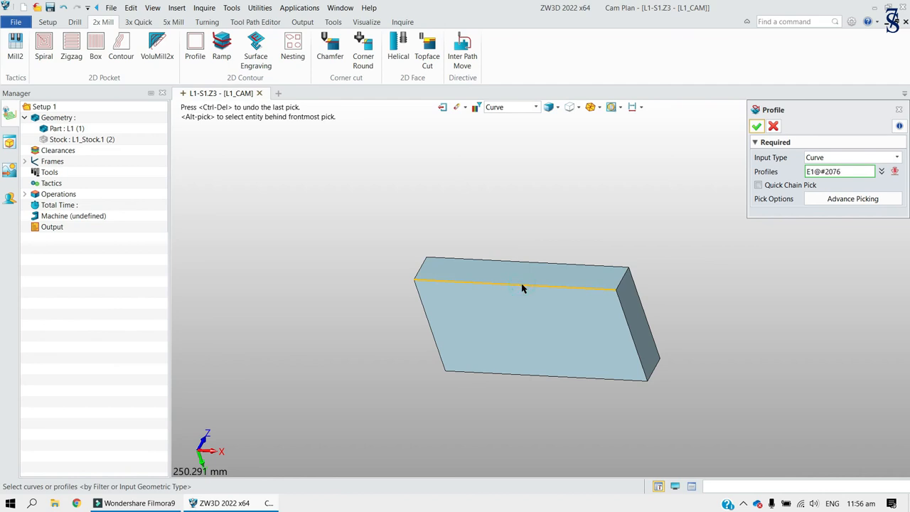
click(426, 313)
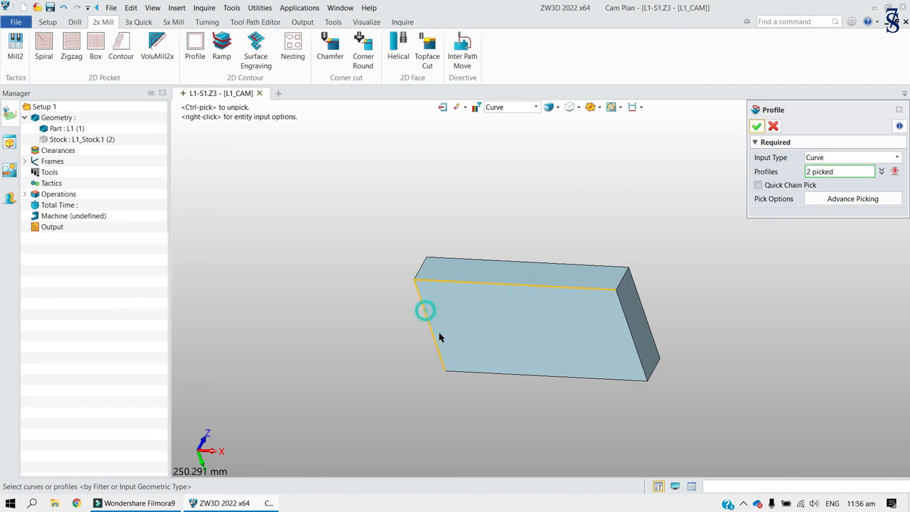
click(503, 372)
click(628, 334)
click(757, 127)
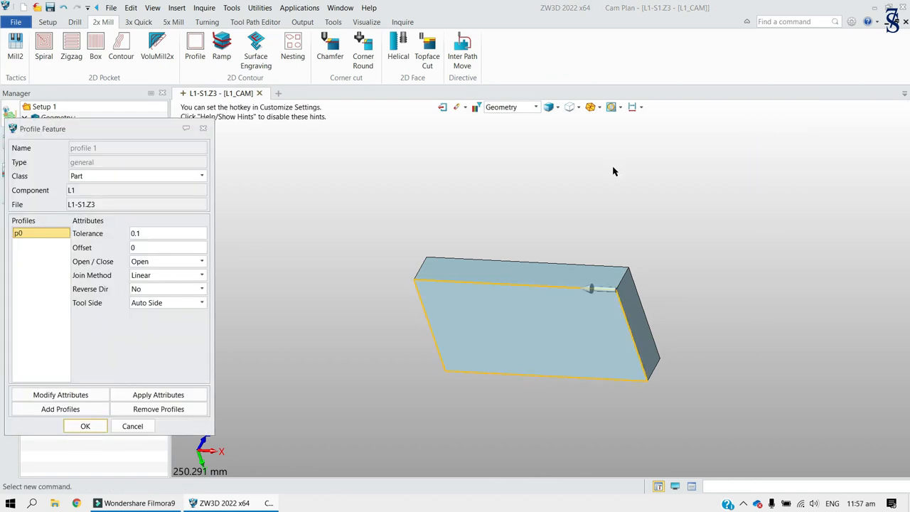
right_drag(542, 192, 522, 239)
click(98, 432)
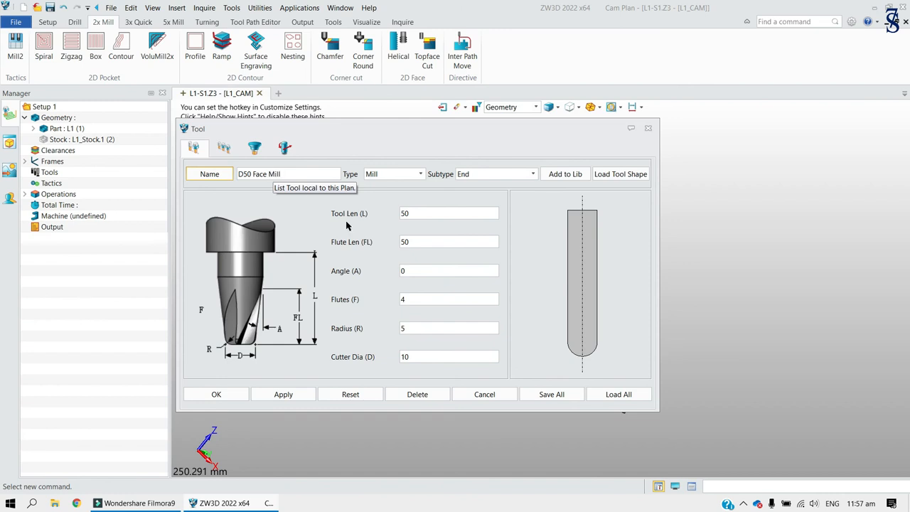
- Define the D50 Face Mill end mill with a corner radius of 0 and a cutter diameter of 50
double_click(404, 328)
text(0)
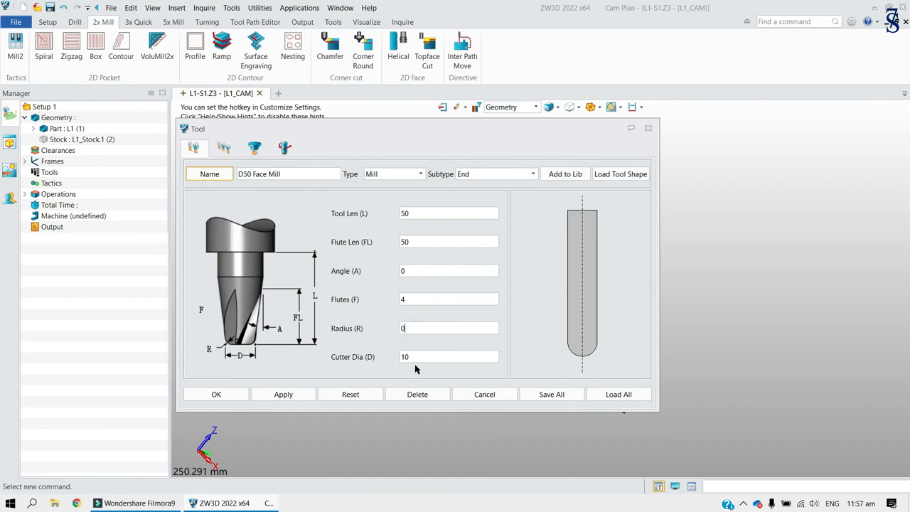
double_click(427, 357)
text(50)
- Set the face mill's Id, D register and H register to 1, and accept the tool without calculating the operation yet
click(223, 148)
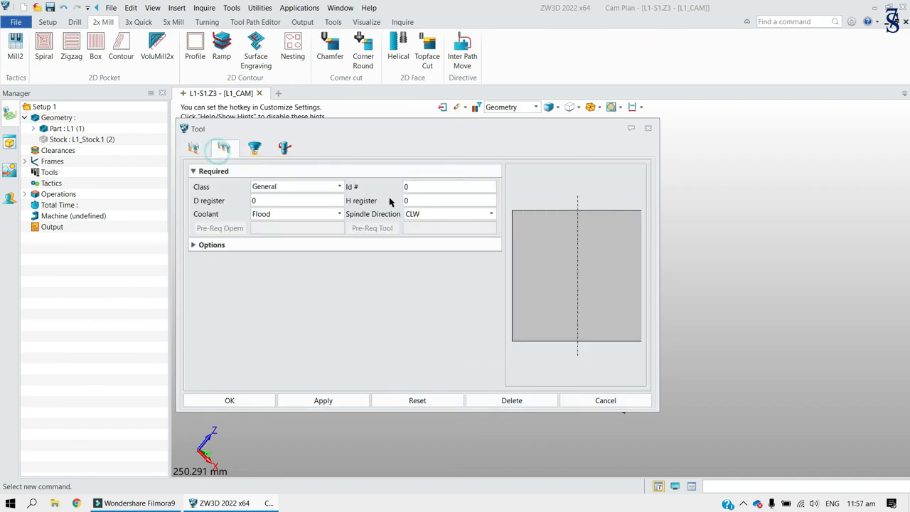
double_click(425, 189)
text(1)
click(419, 200)
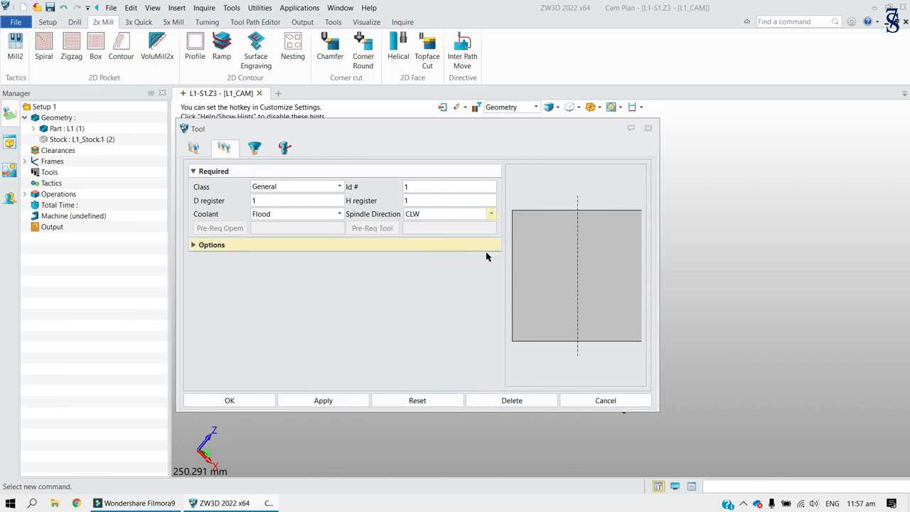
click(258, 399)
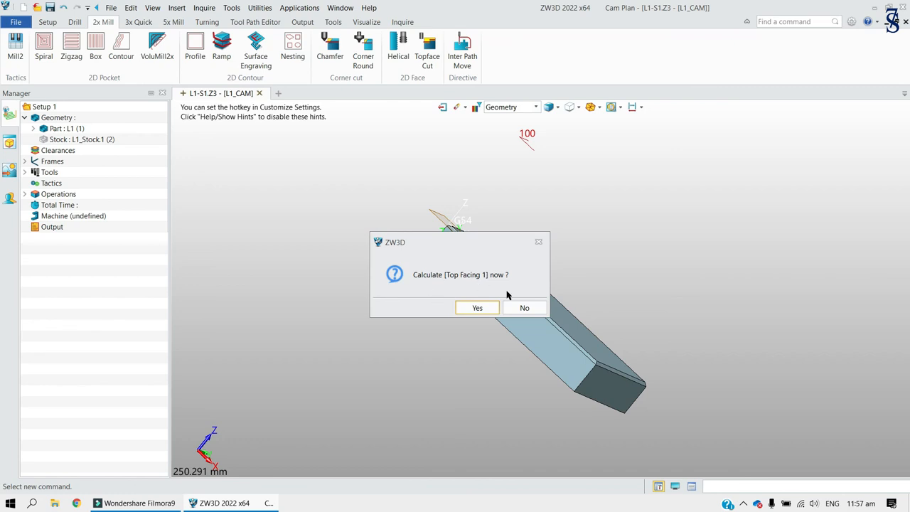
click(524, 308)
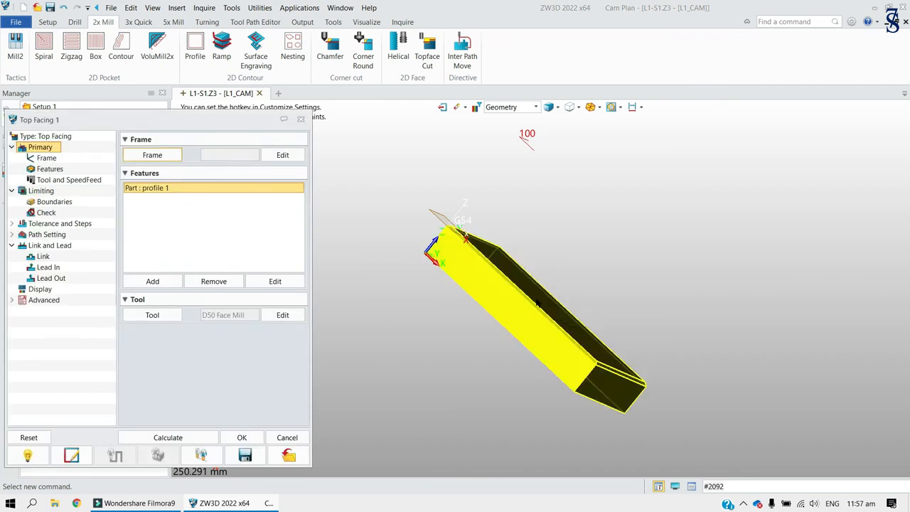
- Expand the operations in the plan tree and assign the G54 frame to Top Facing 1
drag(217, 117, 342, 135)
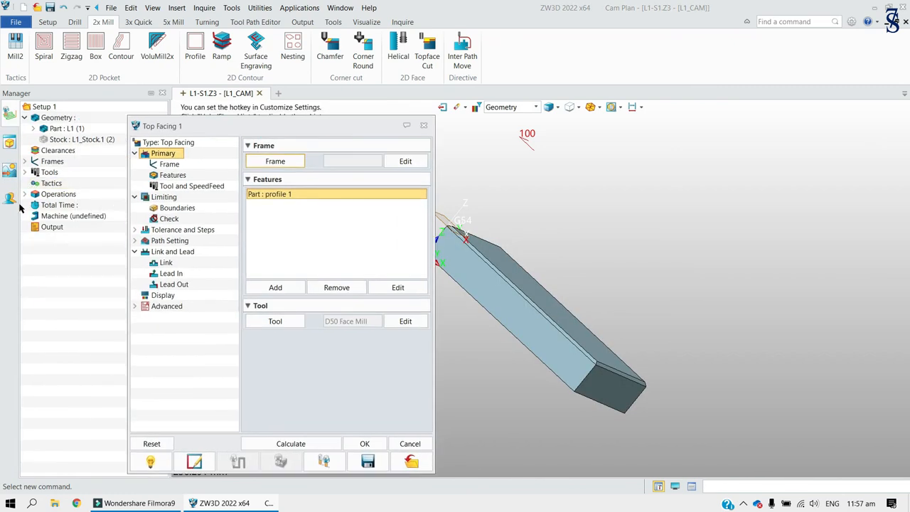
click(25, 194)
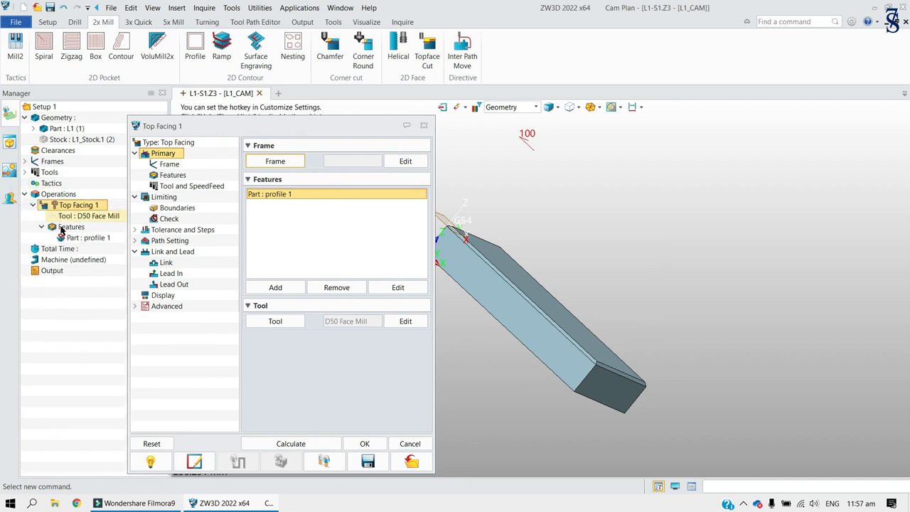
click(295, 166)
double_click(341, 222)
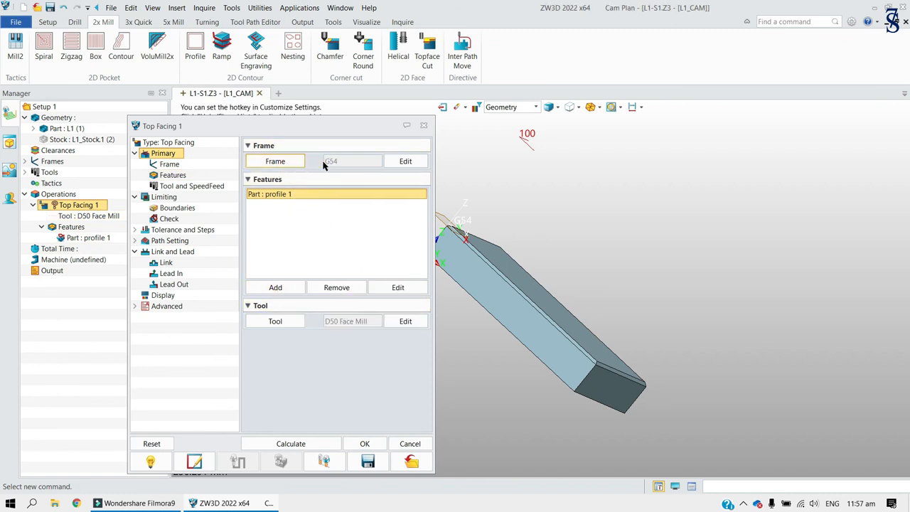
- Check the tool's speed and feed, and set the operation's Z limits to top 5 and bottom 0
click(163, 186)
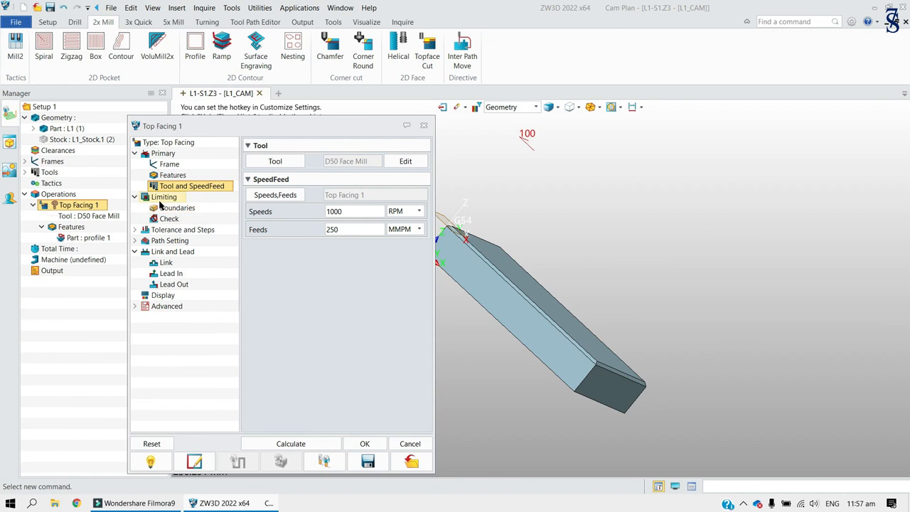
click(163, 197)
click(346, 207)
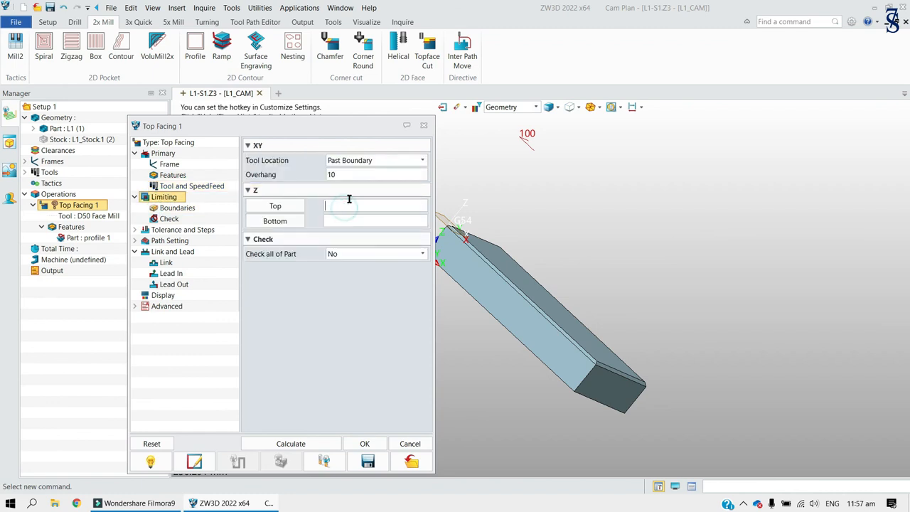
text(5)
click(336, 225)
text(0)
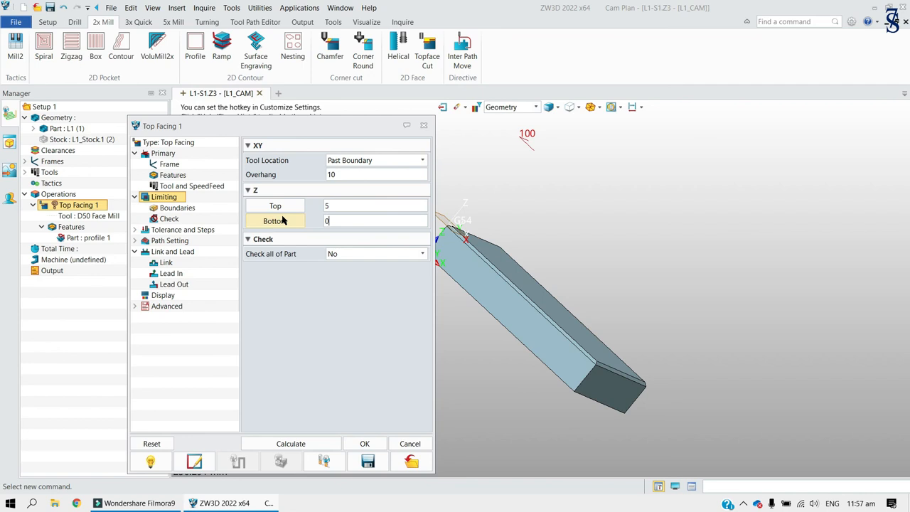
- Enter 1 in the operation's tolerance and steps settings, and review its path, link and lead, display and advanced settings
click(162, 230)
double_click(354, 190)
text(1)
click(176, 240)
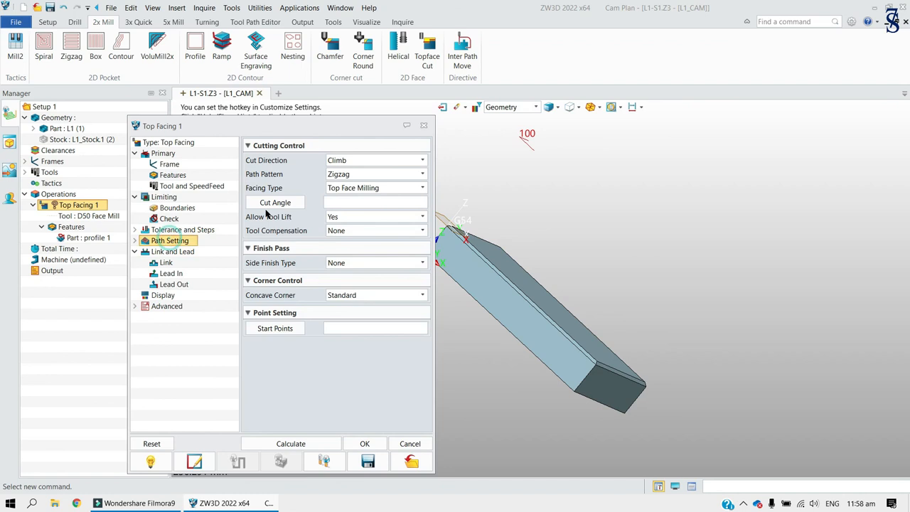
click(194, 253)
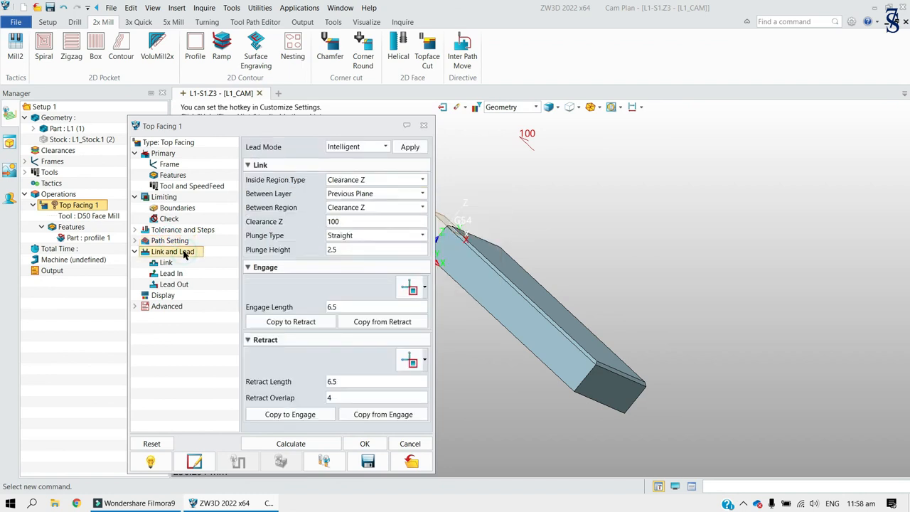
click(165, 297)
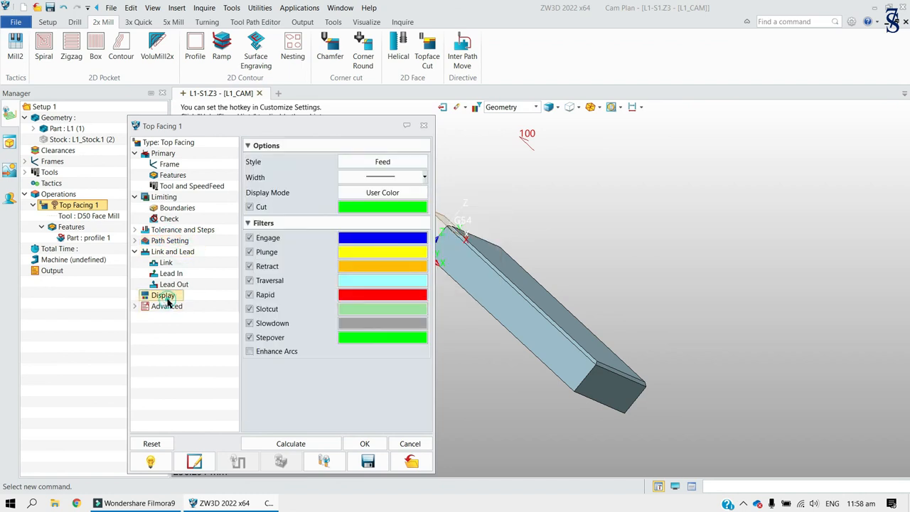
click(168, 306)
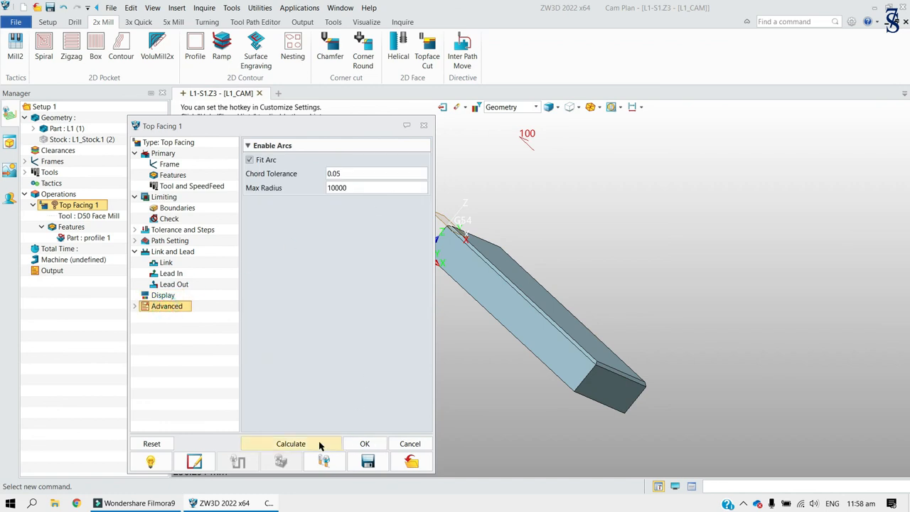
- Calculate the Top Facing 1 toolpath and accept the operation
middle_drag(727, 252, 695, 248)
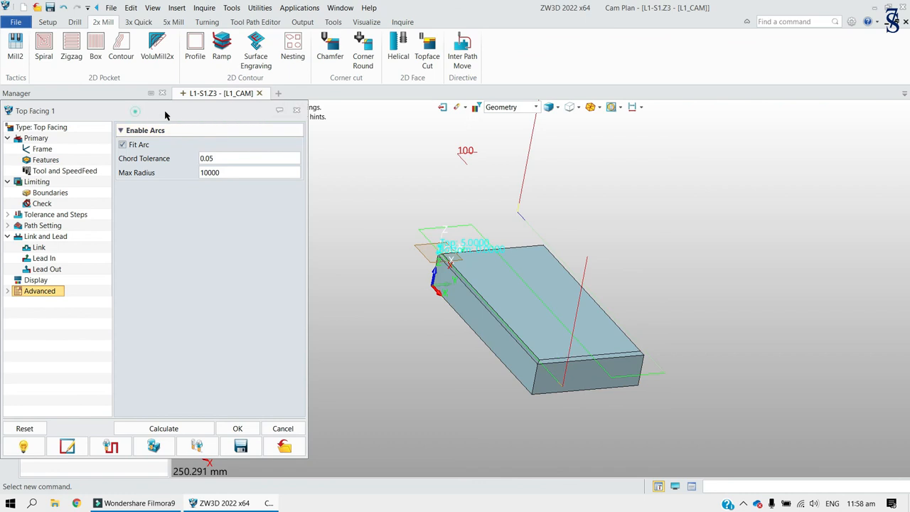
drag(137, 116, 314, 119)
click(416, 429)
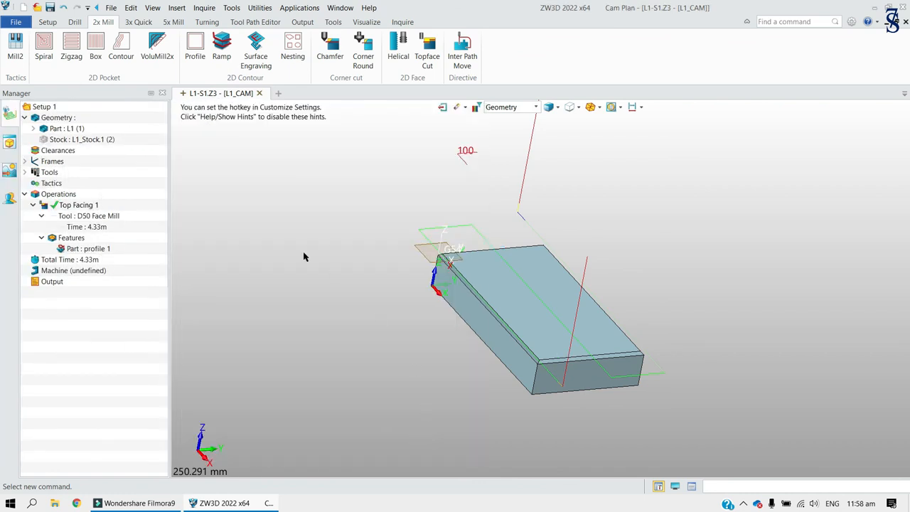
- Open toolpath verification for Top Facing 1 and set its reference frame to G54
right_click(75, 210)
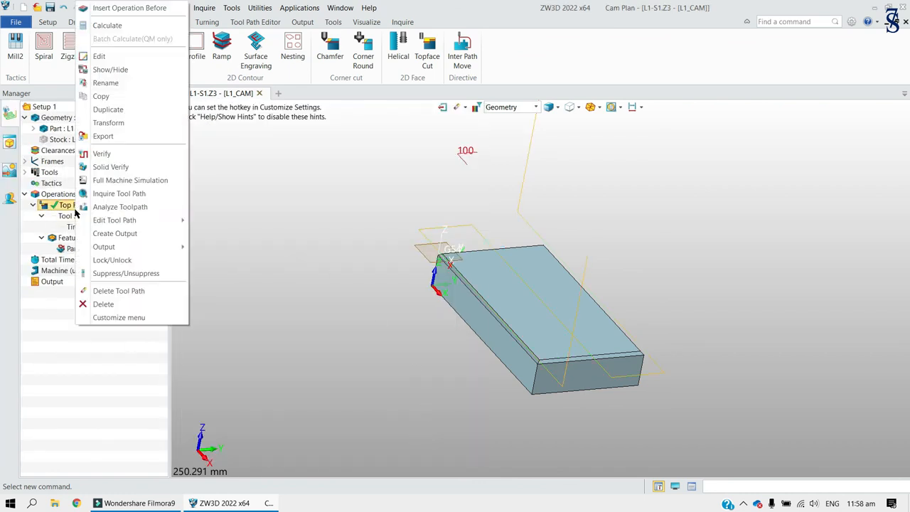
click(113, 154)
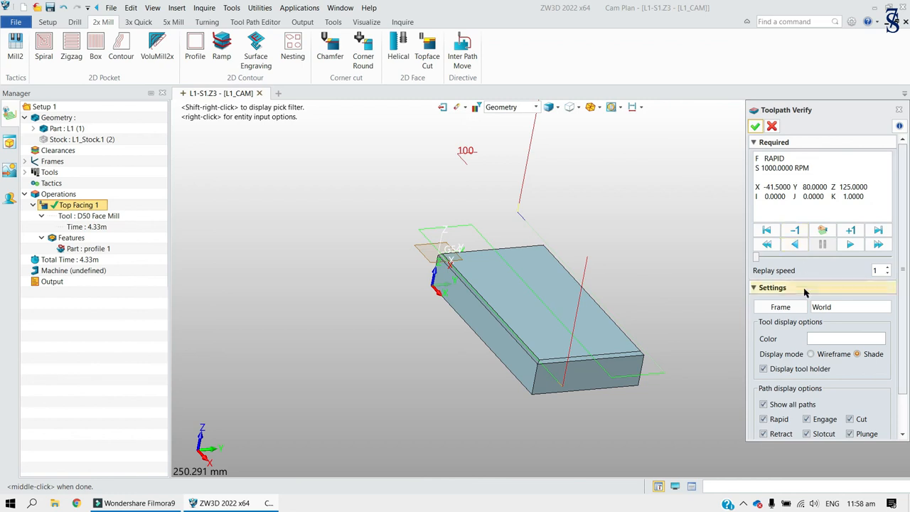
click(781, 306)
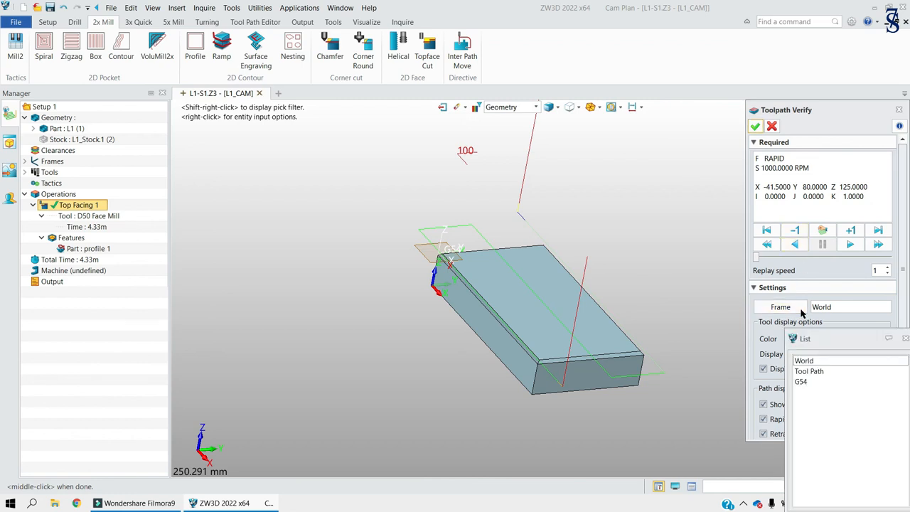
click(807, 382)
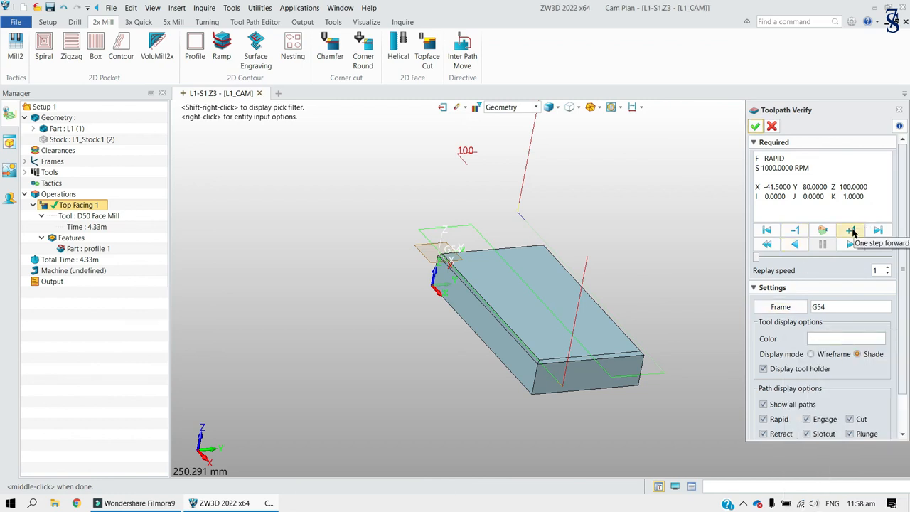
- Step the tool forward through the approach moves to cutting depth and check its Z coordinate against the part
click(851, 230)
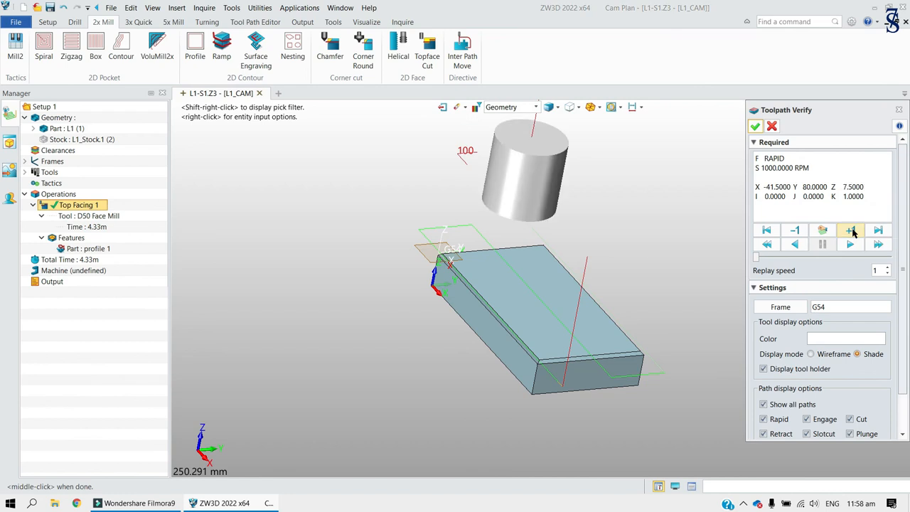
click(852, 230)
click(851, 231)
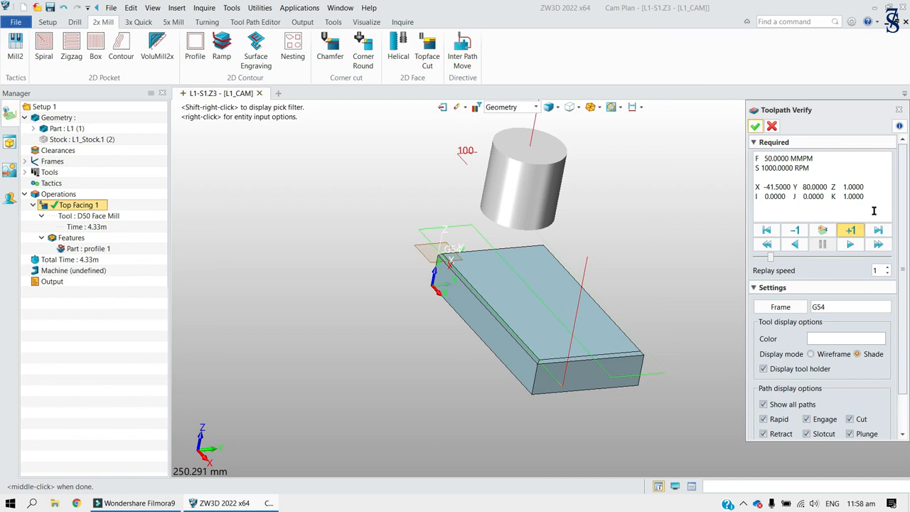
drag(871, 185, 829, 187)
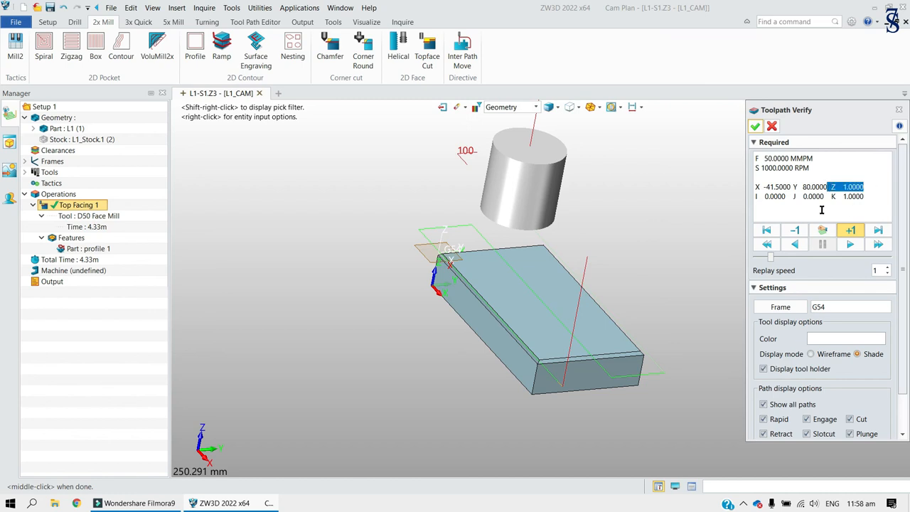
middle_drag(615, 220, 638, 190)
middle_drag(638, 190, 644, 245)
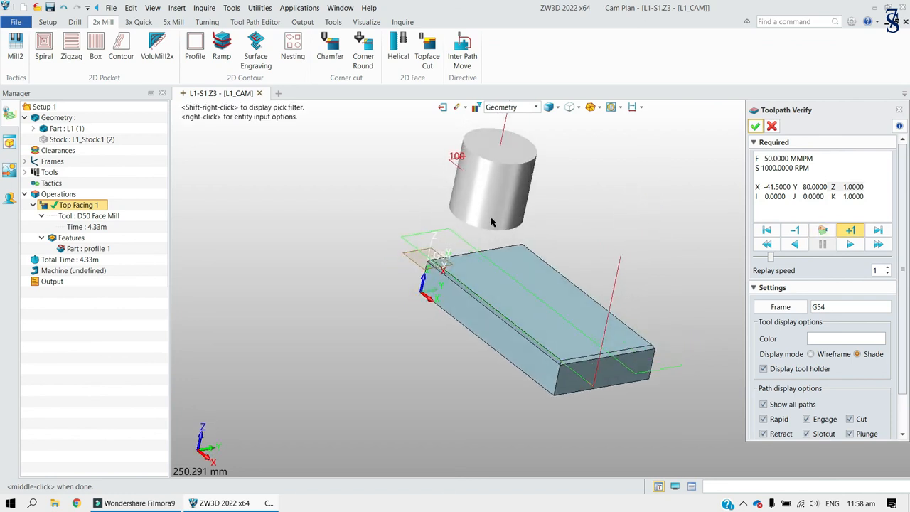
- Step through the remaining facing passes to the final retract, and close the toolpath verification
click(856, 236)
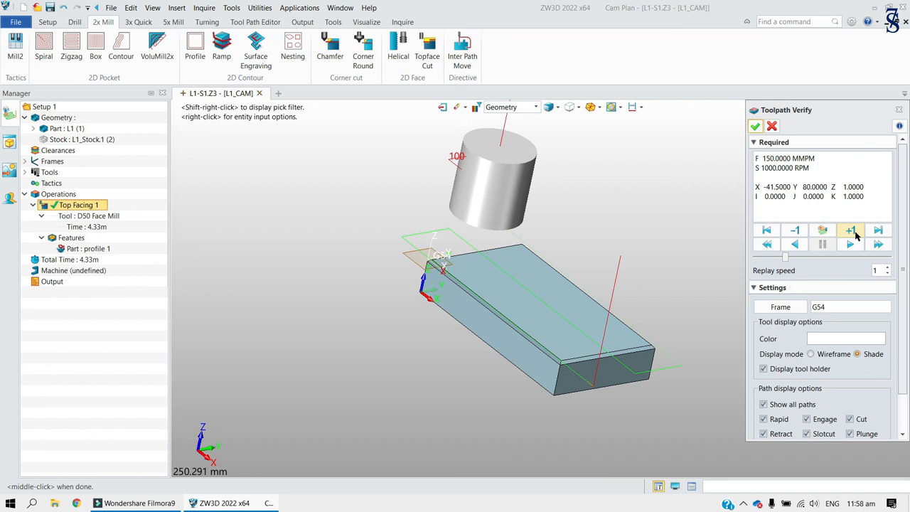
click(855, 235)
click(855, 235)
click(856, 235)
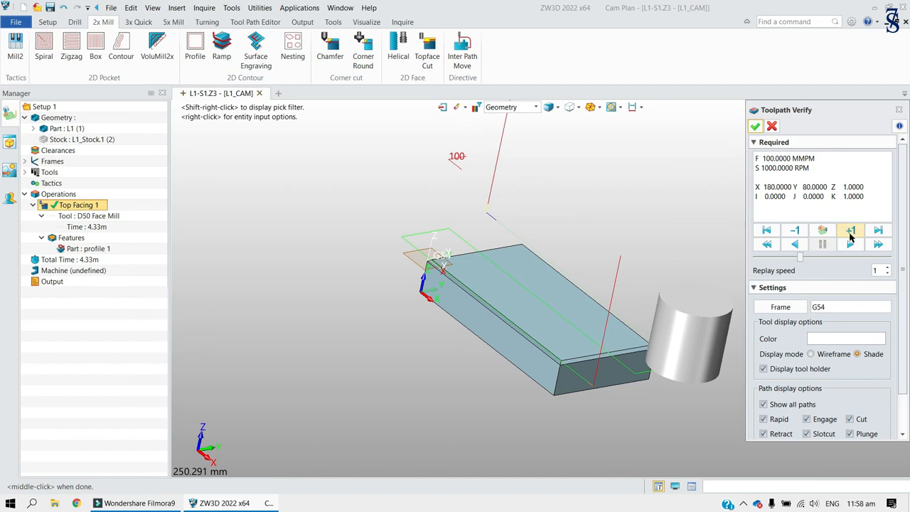
click(851, 231)
click(851, 231)
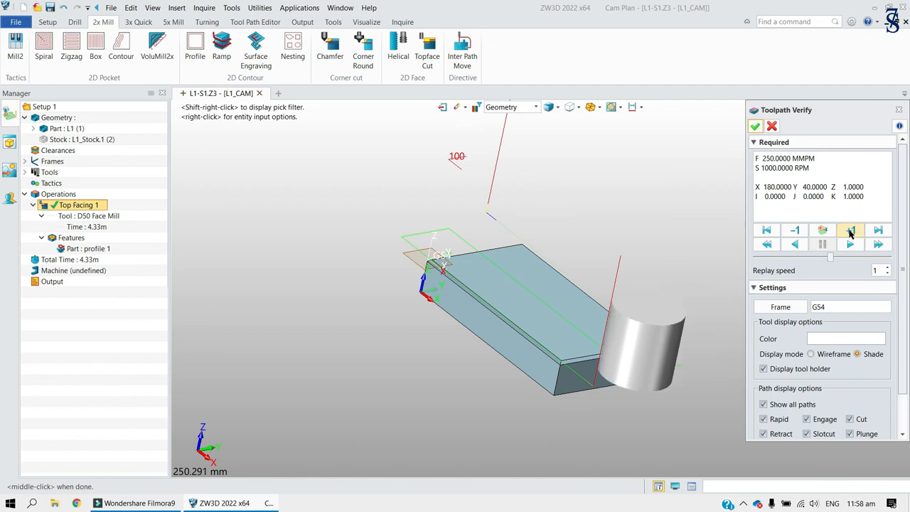
click(851, 231)
click(851, 231)
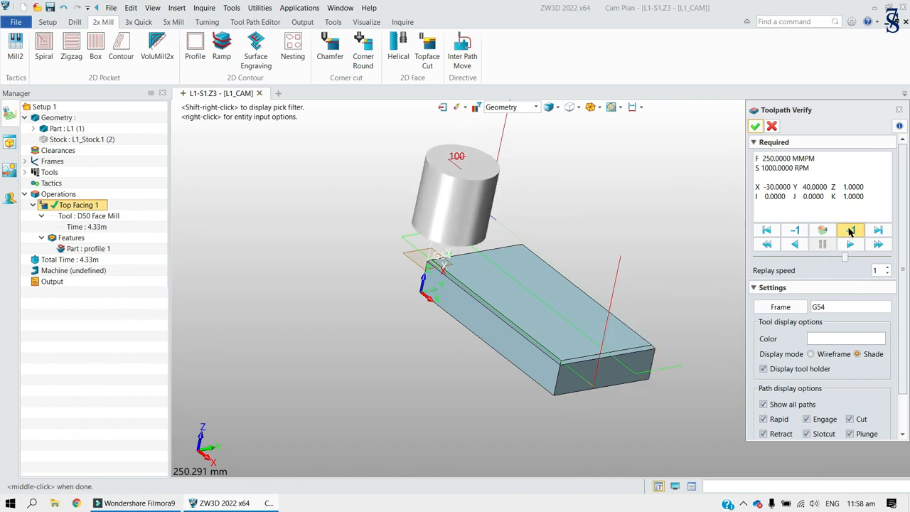
click(851, 231)
click(851, 232)
click(851, 231)
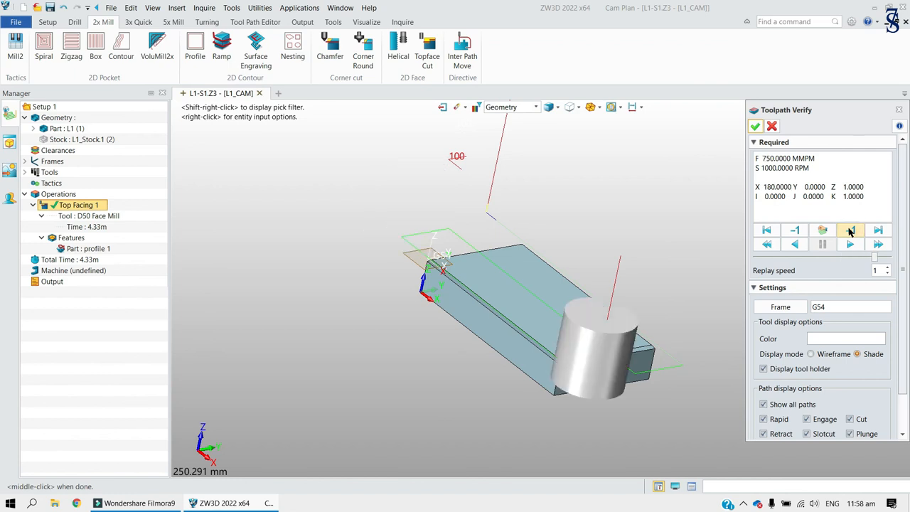
click(851, 232)
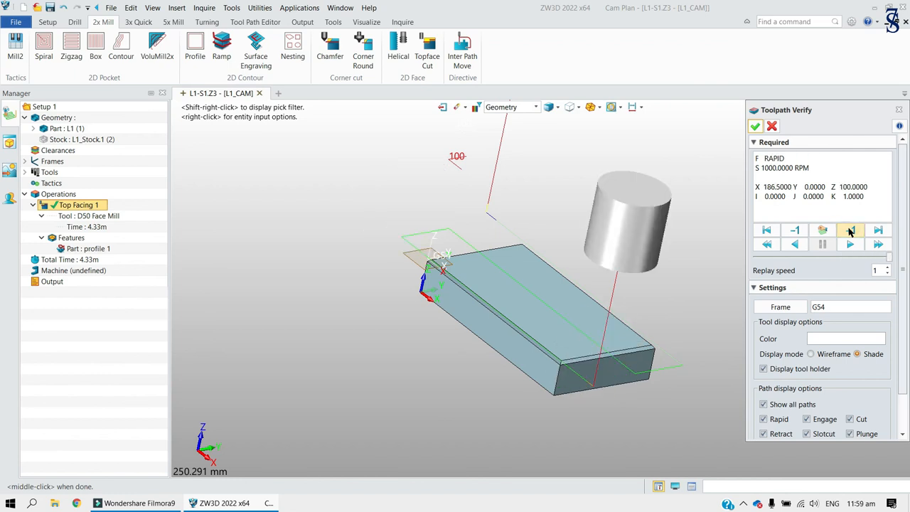
click(755, 128)
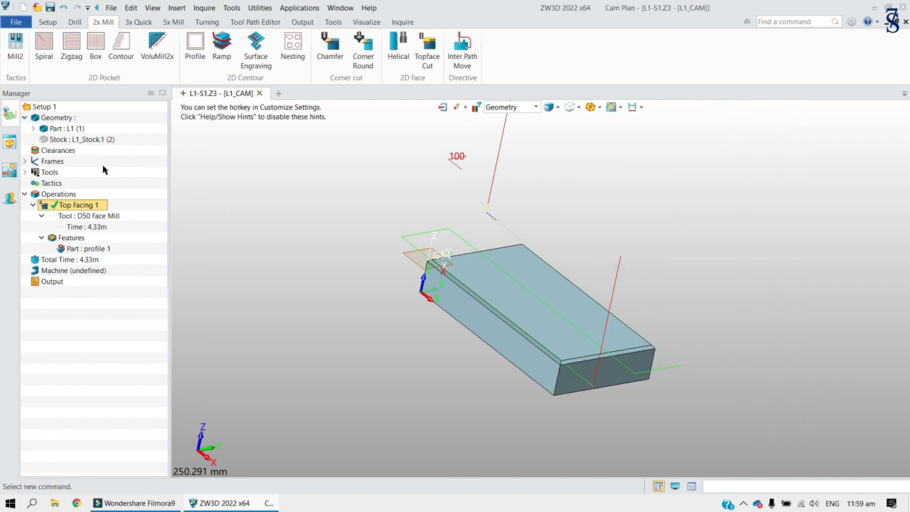
- Review the plan manager display settings of Setup 1, including the tool and operation time options, and accept them
click(44, 108)
right_click(44, 110)
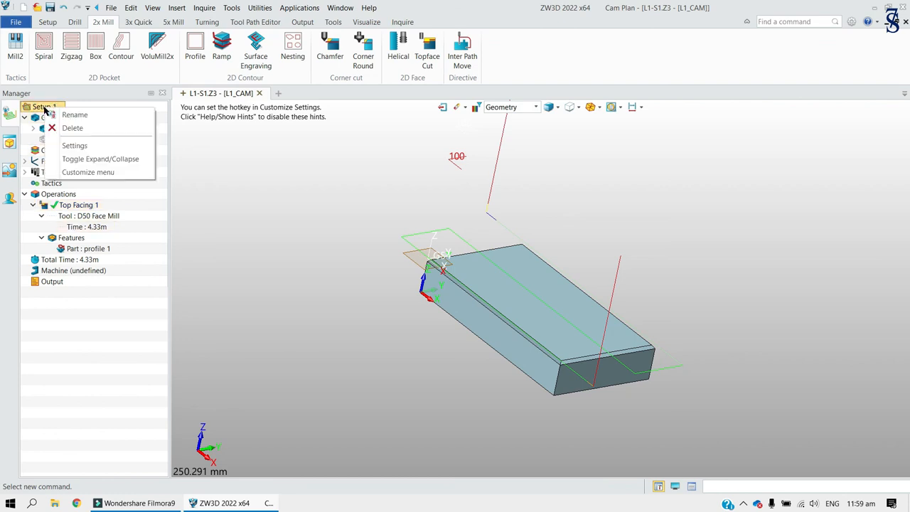
click(37, 107)
right_click(32, 108)
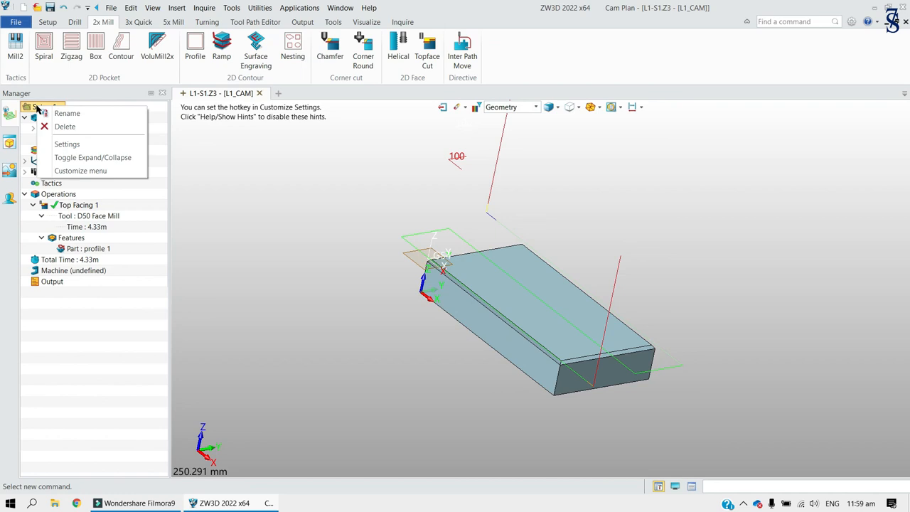
click(66, 145)
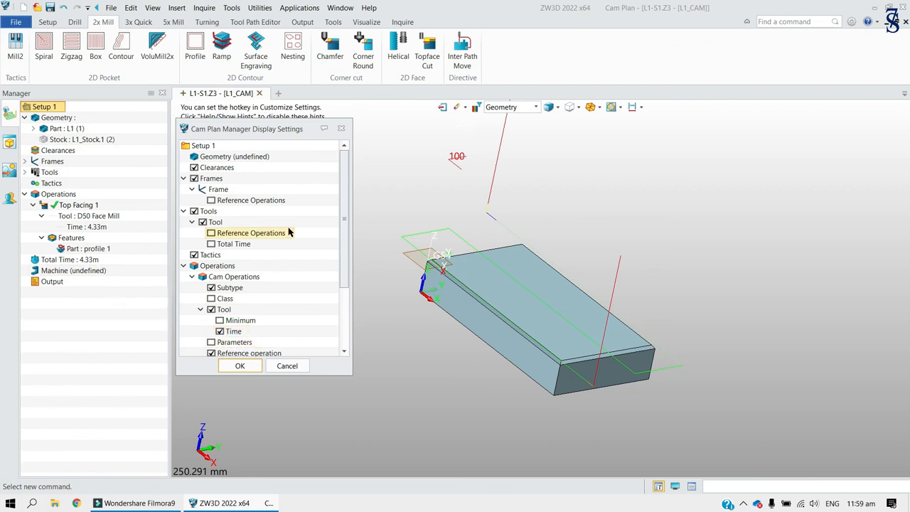
click(211, 244)
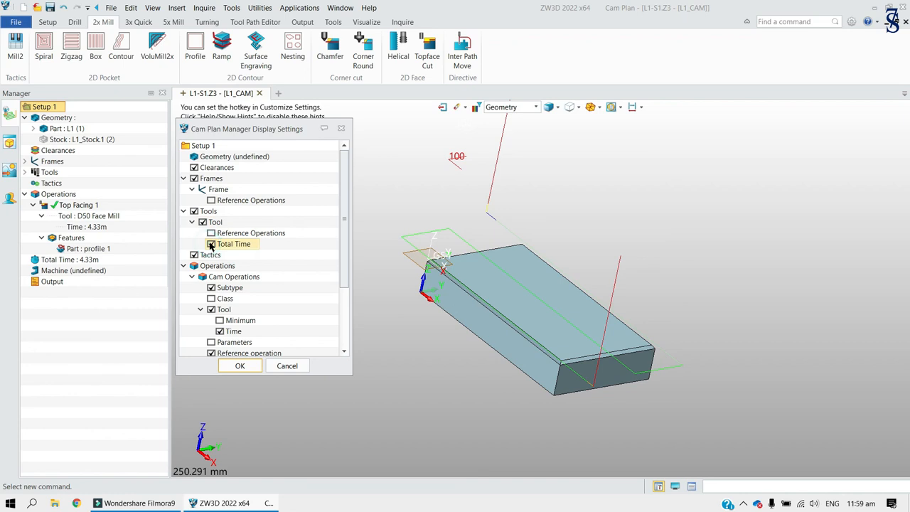
click(212, 244)
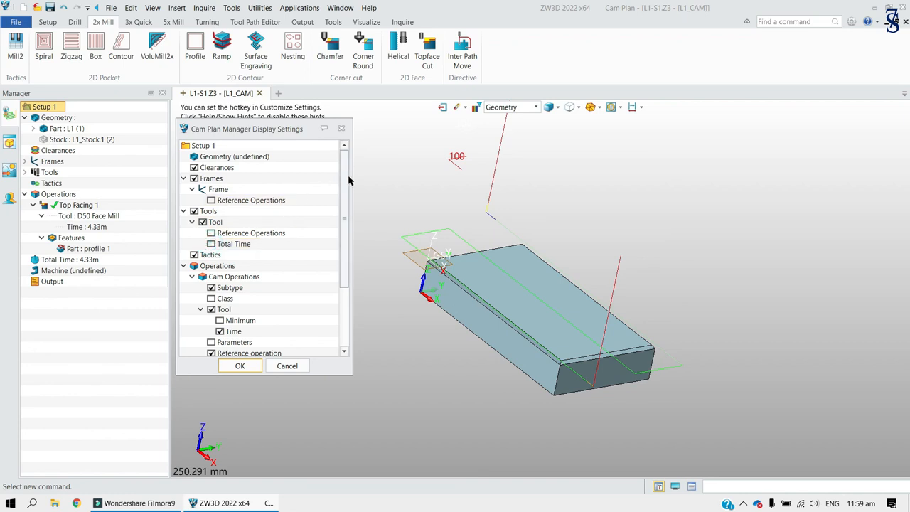
drag(346, 163, 352, 218)
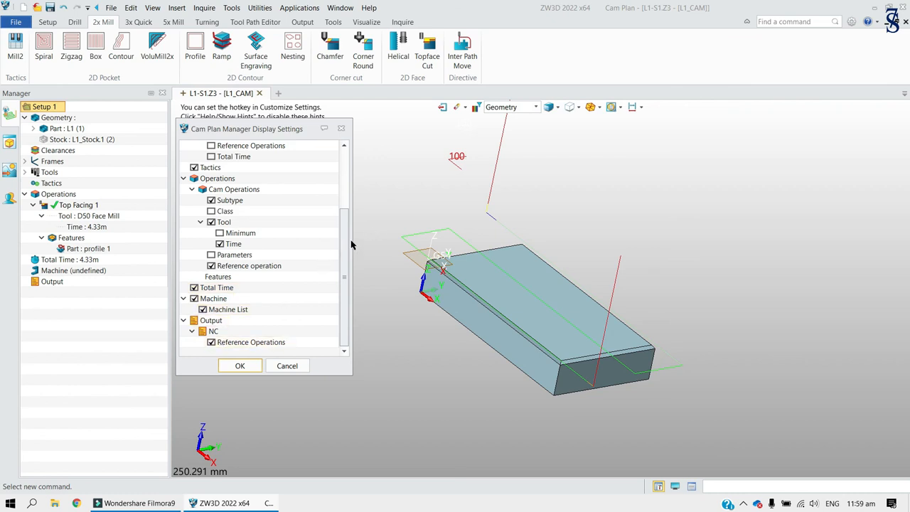
drag(347, 237, 345, 224)
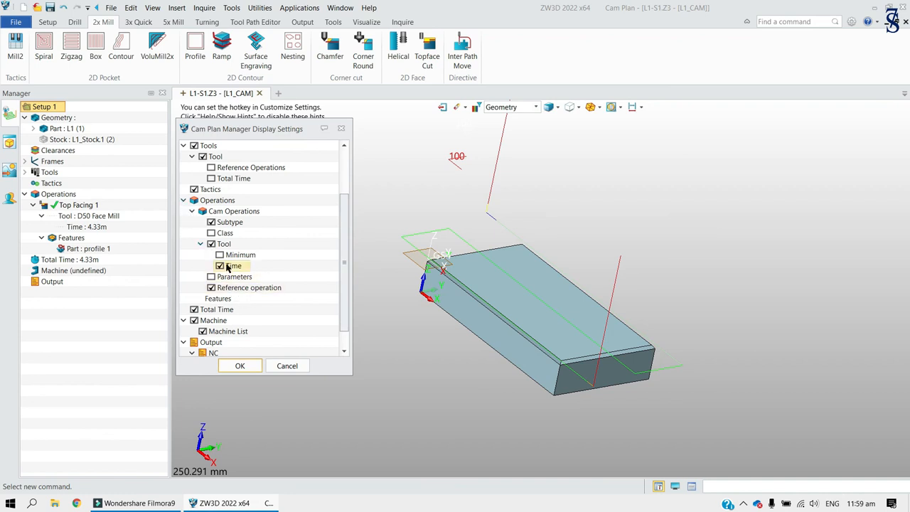
click(241, 367)
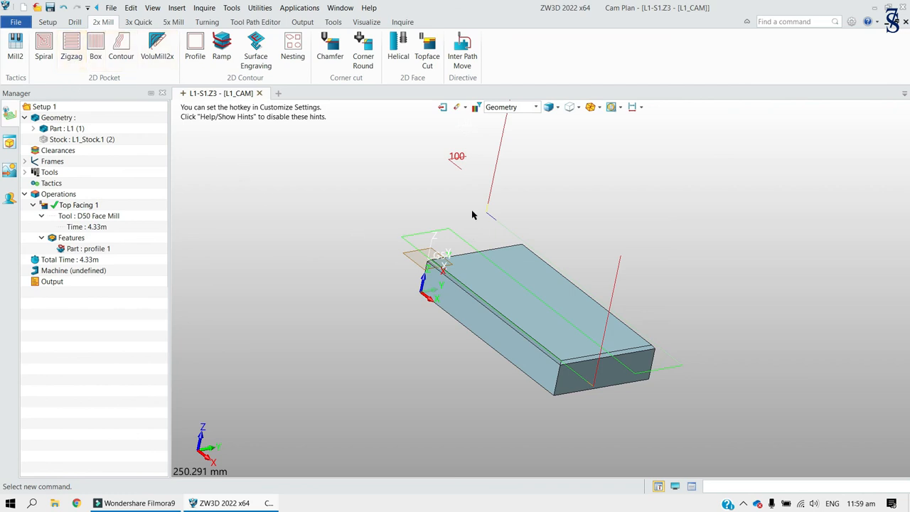
- Save the CAM plan file
mouse_move(503, 213)
right_down()
mouse_move(511, 199)
mouse_move(502, 212)
right_up()
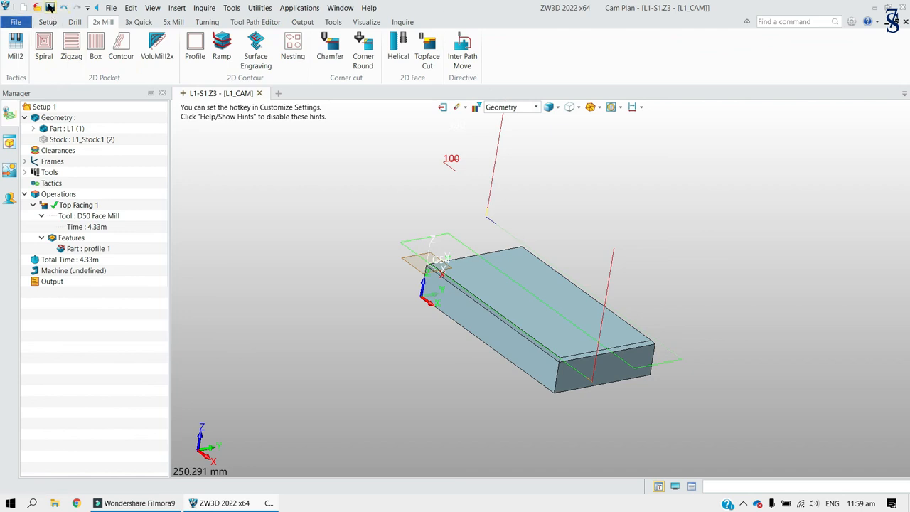
click(49, 7)
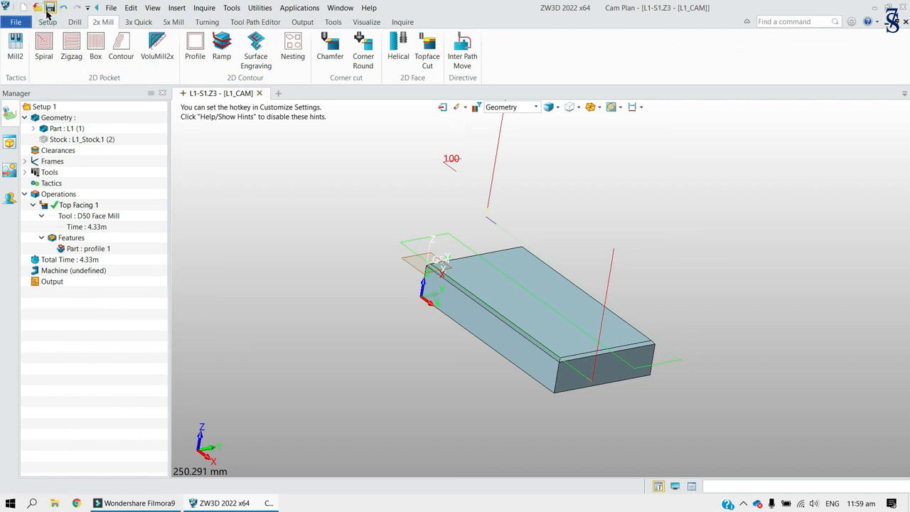